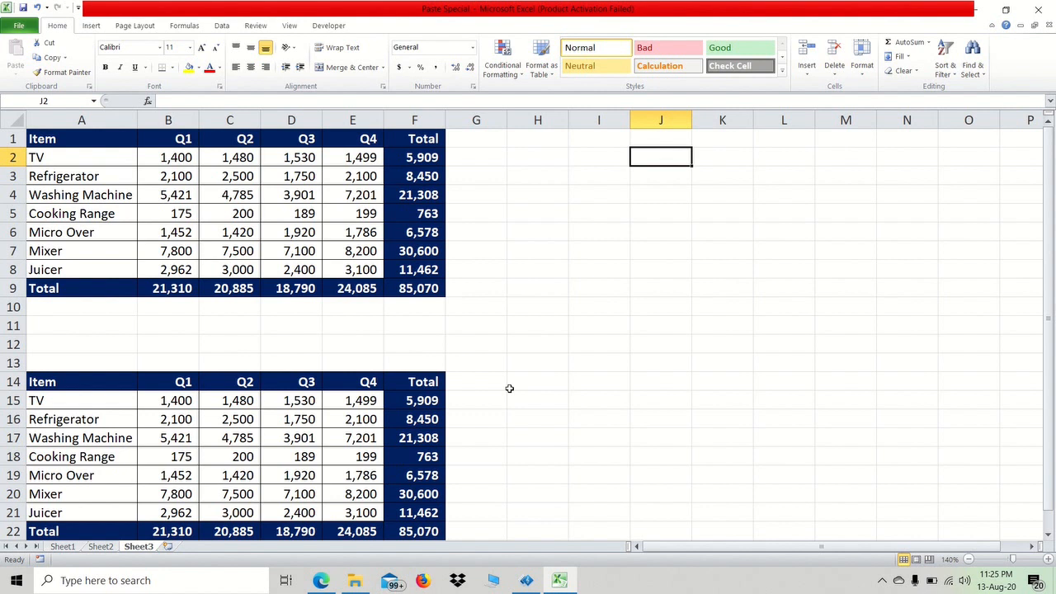
click(540, 312)
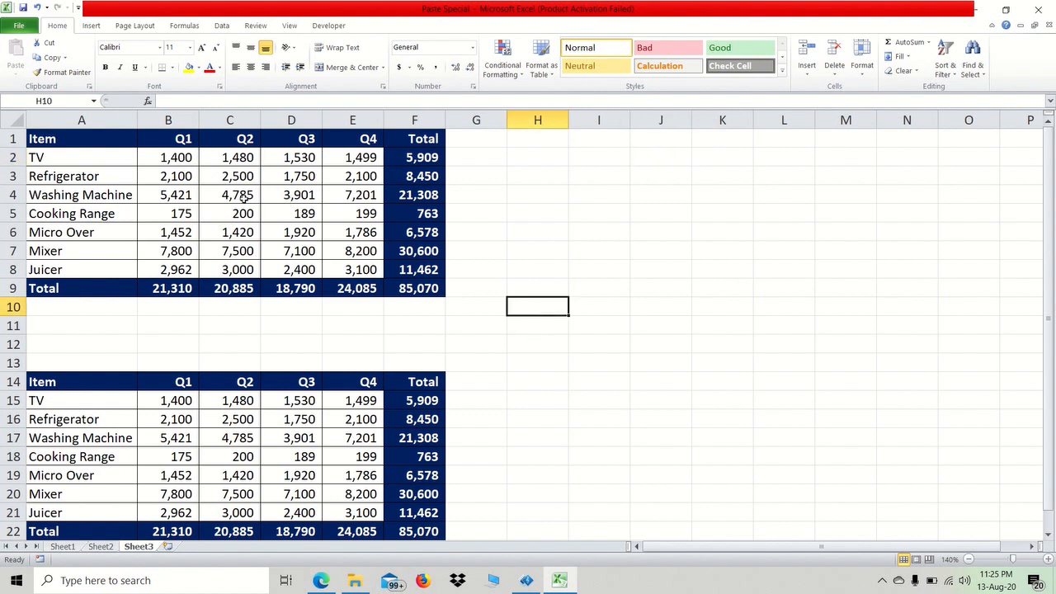
click(189, 169)
click(203, 213)
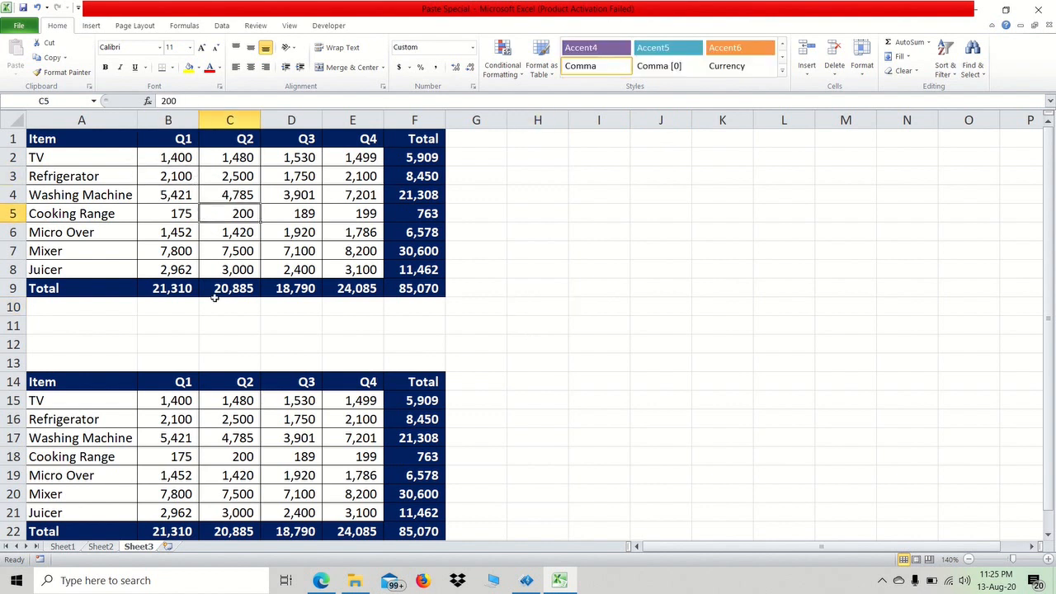
click(204, 401)
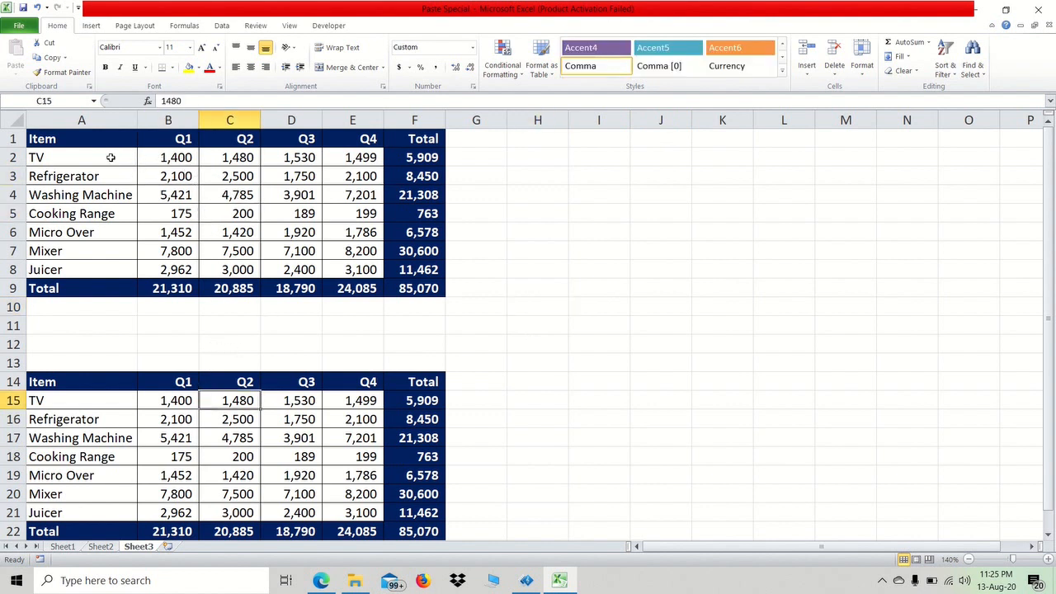
click(115, 408)
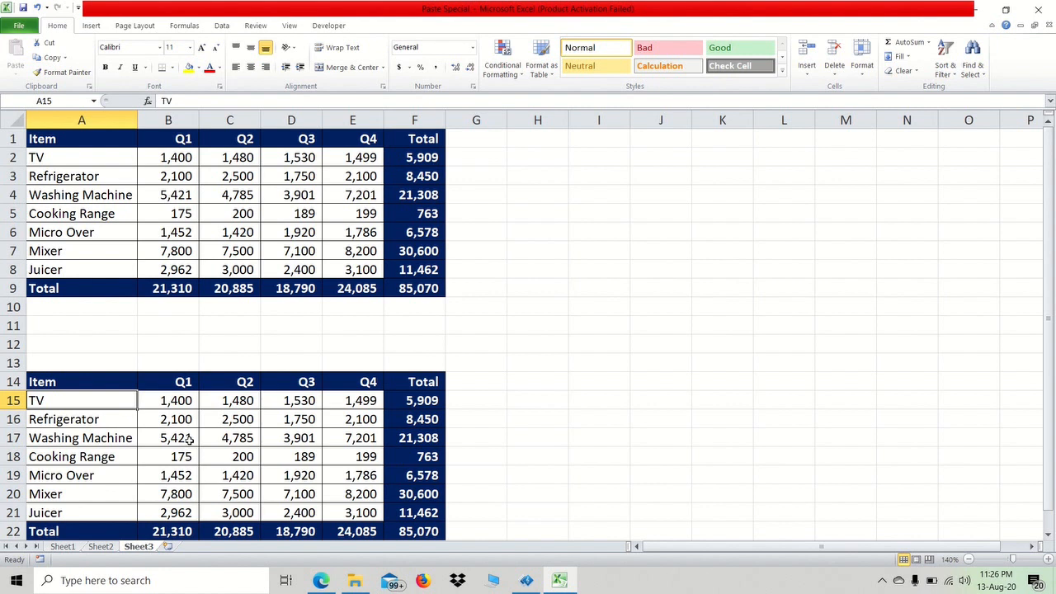
- Copy the first table's Q1–Q4 item figures (B2:E8) and add them to B15:E21 using Paste Special with Values and Add
click(164, 157)
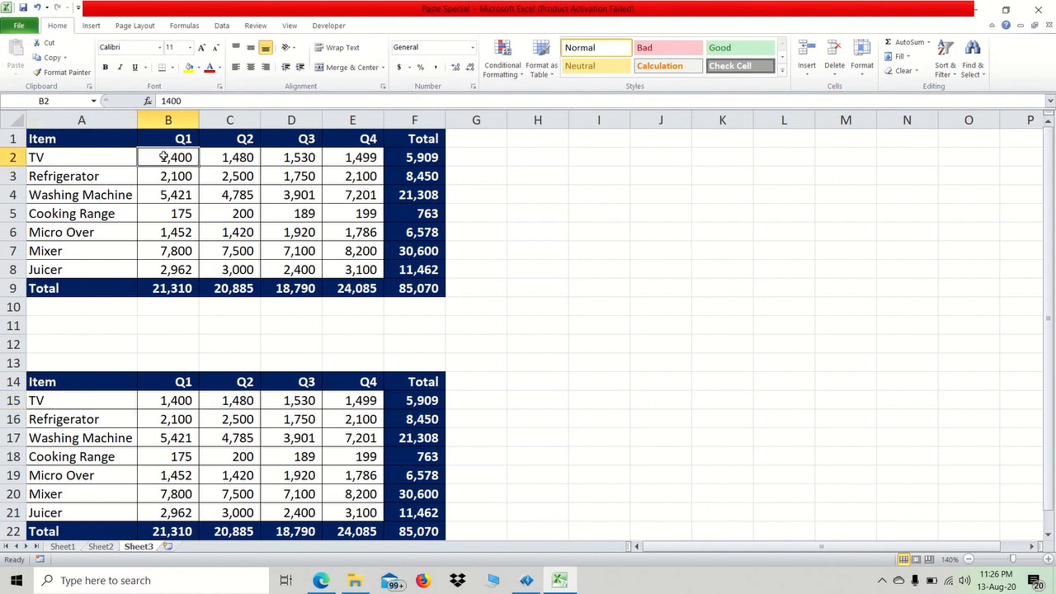
drag(165, 156, 341, 263)
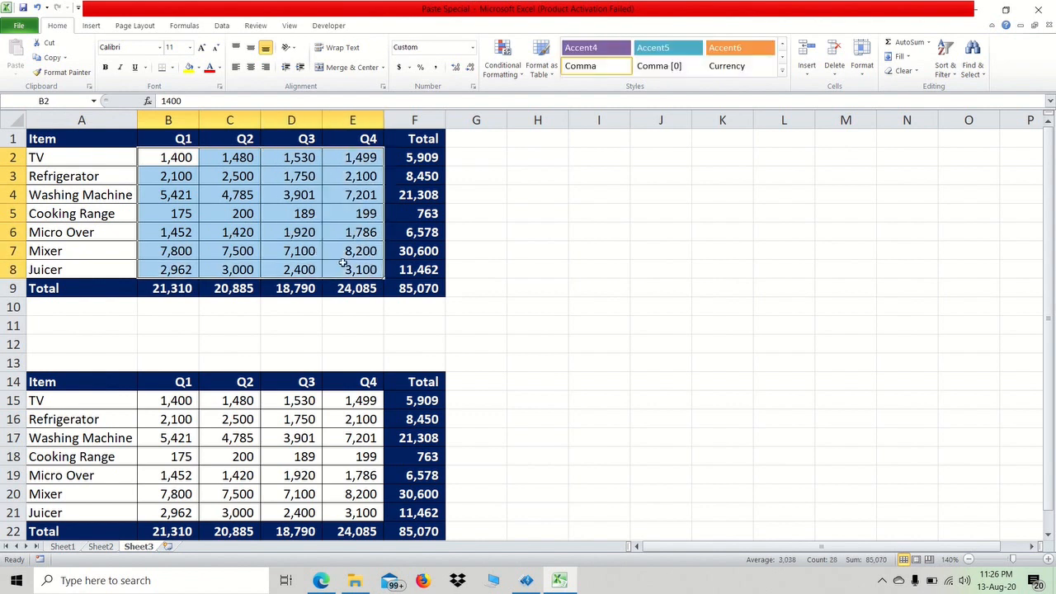
key(ctrl+c)
drag(172, 402, 338, 509)
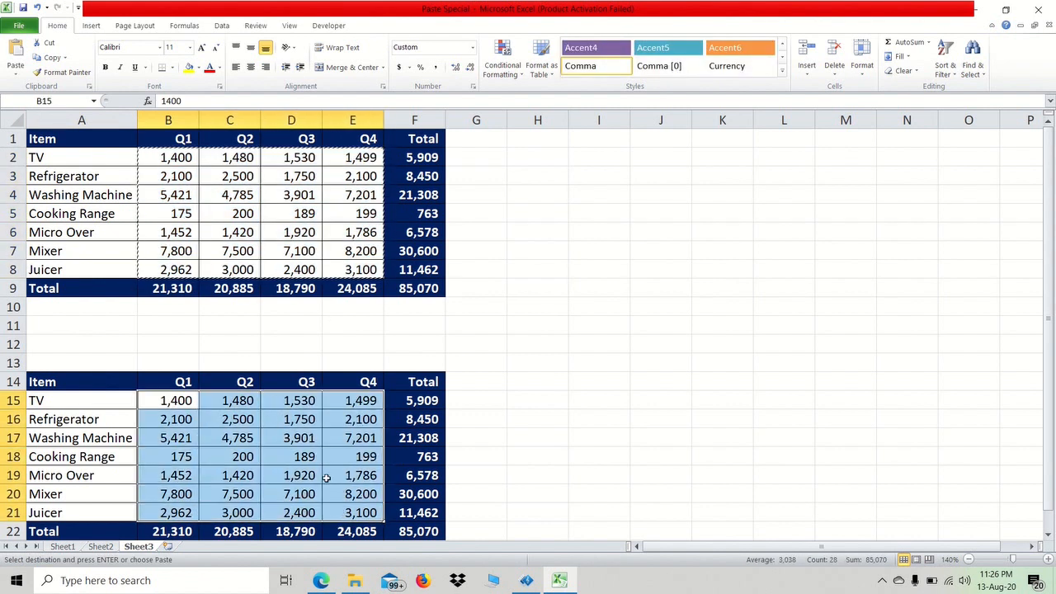
click(16, 77)
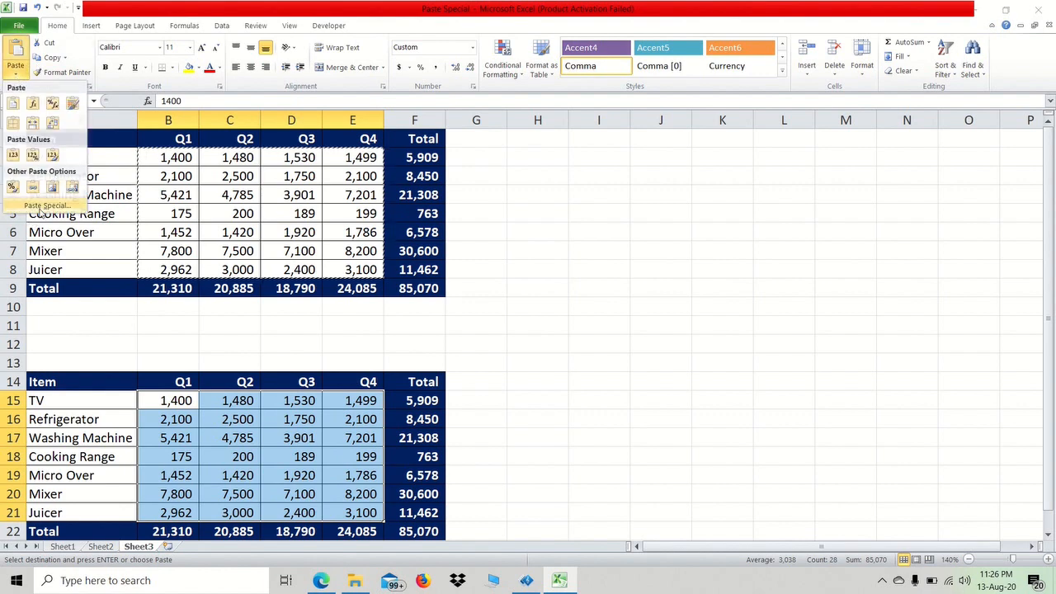
click(45, 205)
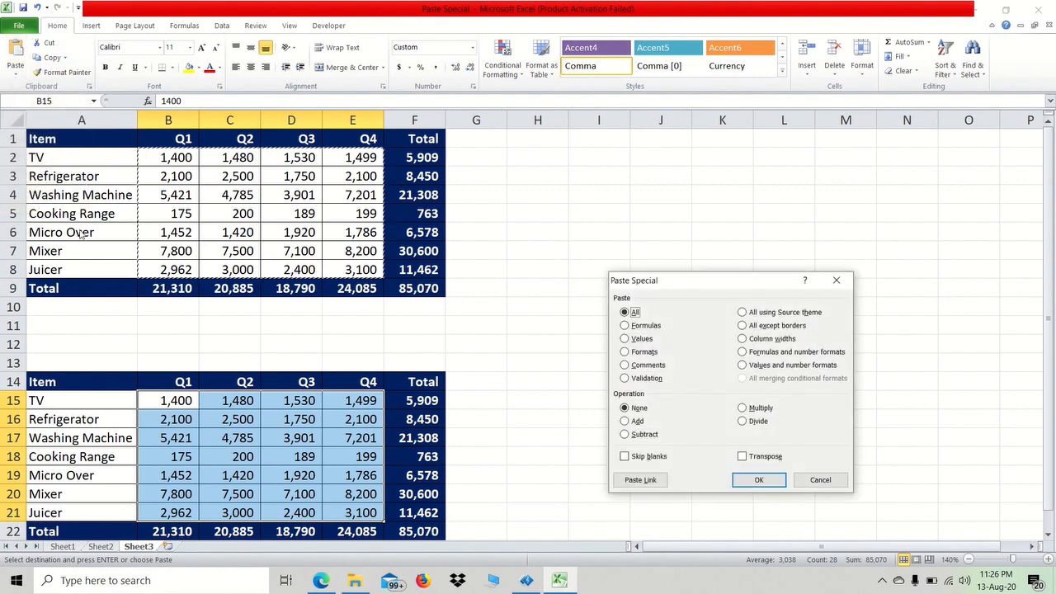
click(636, 423)
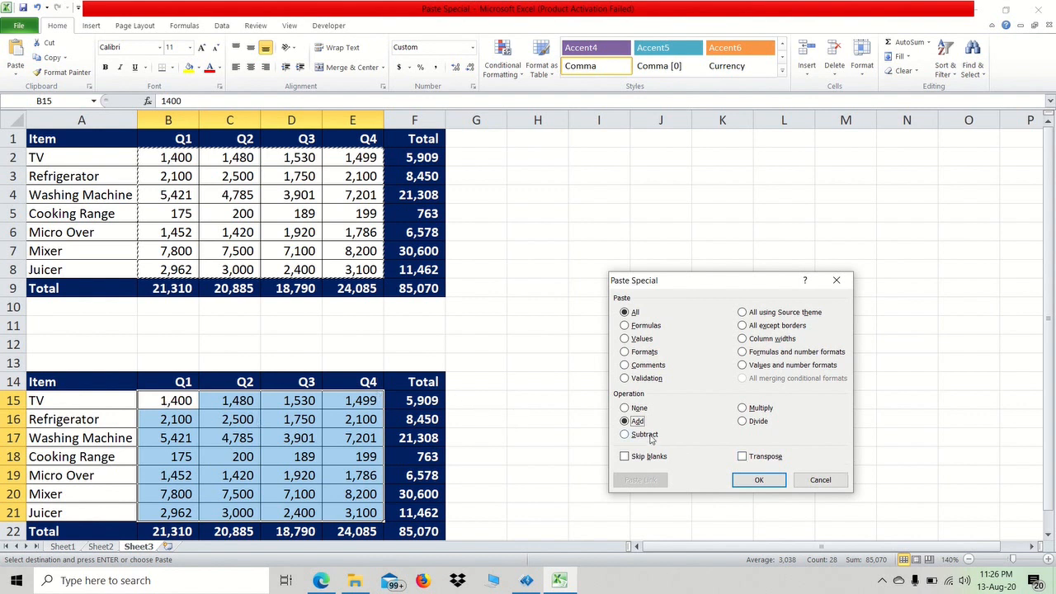
click(632, 340)
click(752, 484)
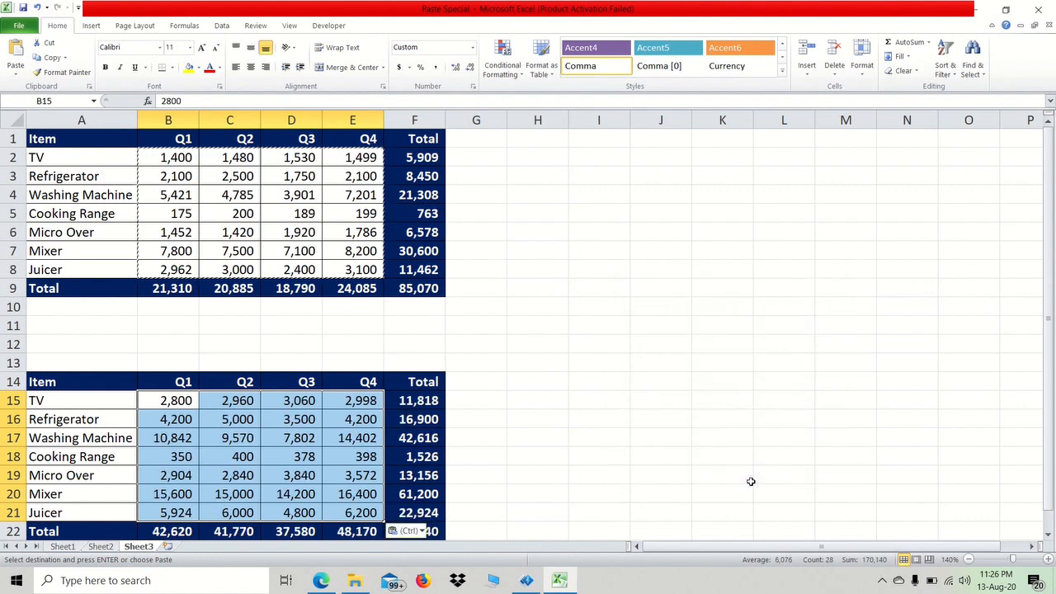
- Compare TV's Q1 figures in cells B2 and B15, and undo the addition in the second table
click(170, 160)
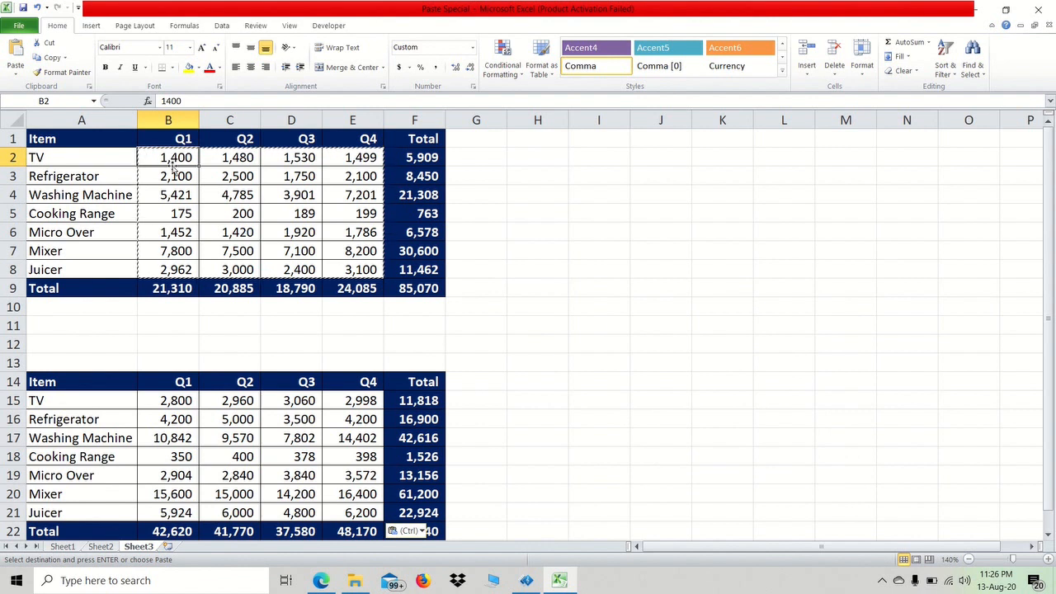
click(169, 404)
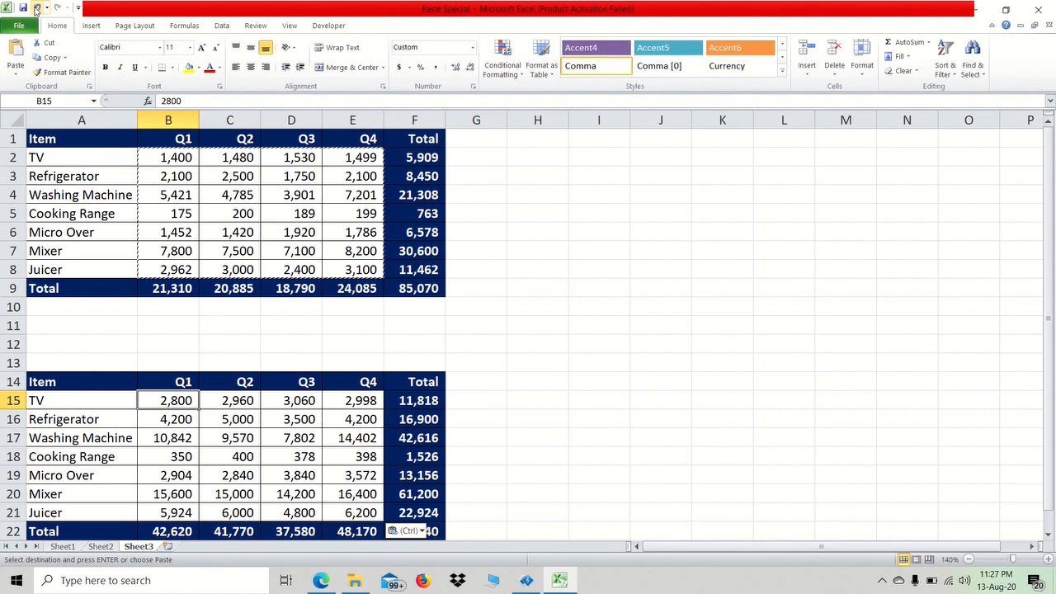
key(ctrl+v)
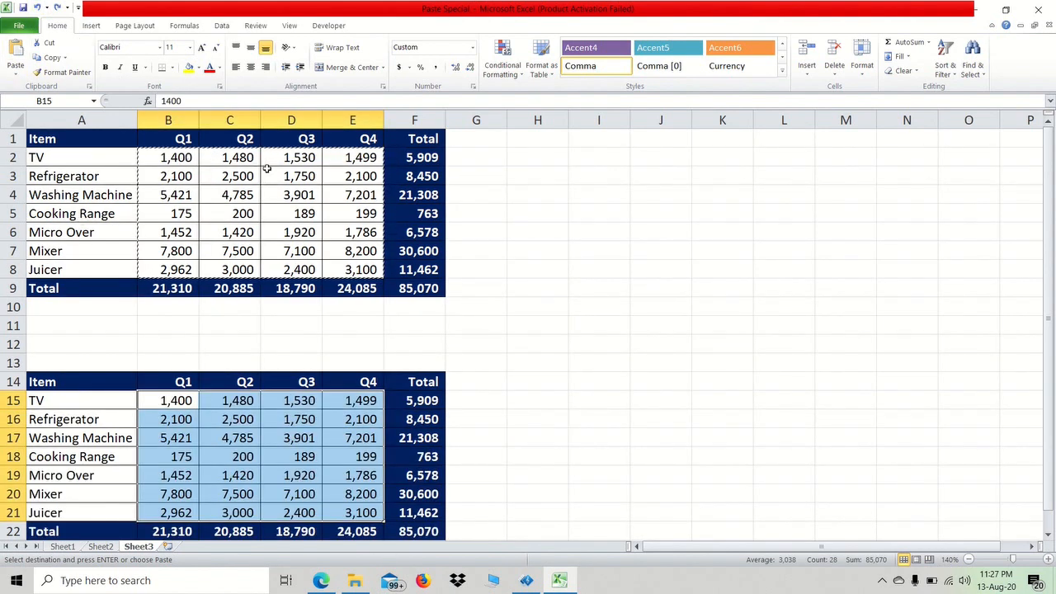
- Subtract the first table's Q4 figures (E2:E8) from B15:B21 using Paste Special with Values and Subtract, and undo the subtraction
click(351, 157)
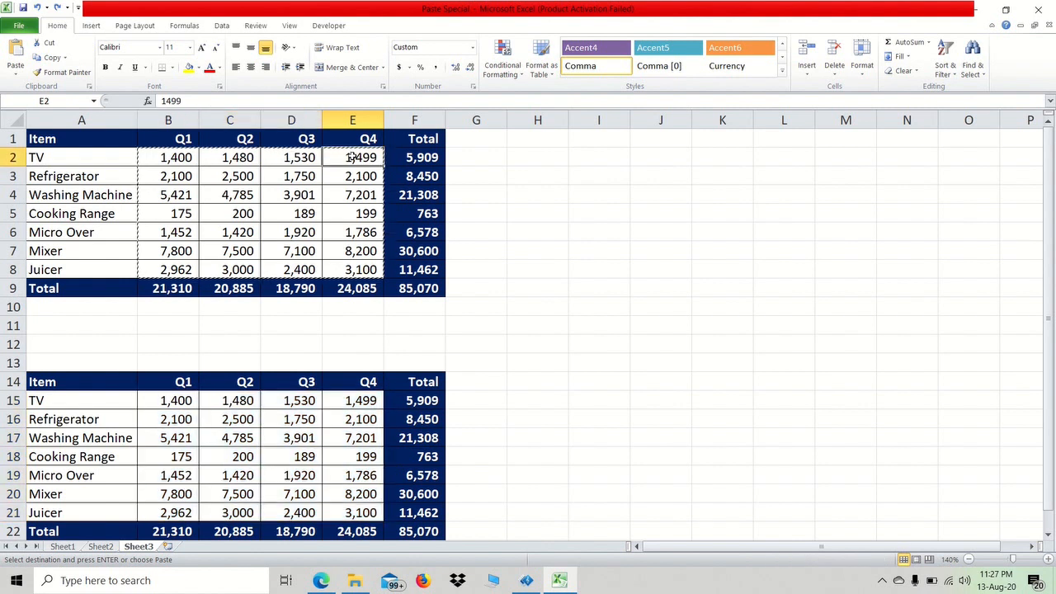
drag(351, 157, 352, 262)
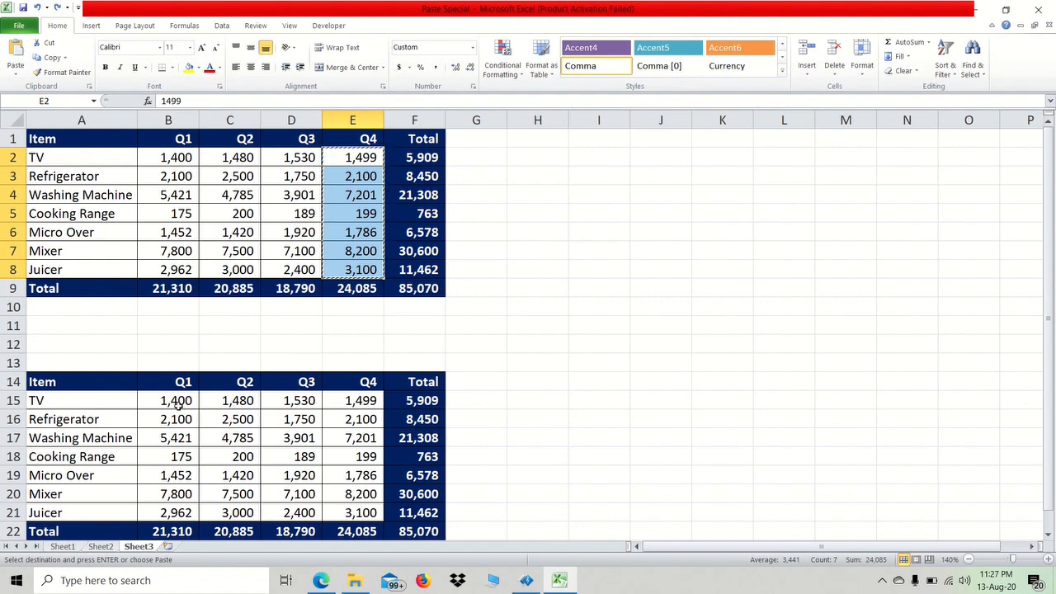
drag(177, 405, 179, 510)
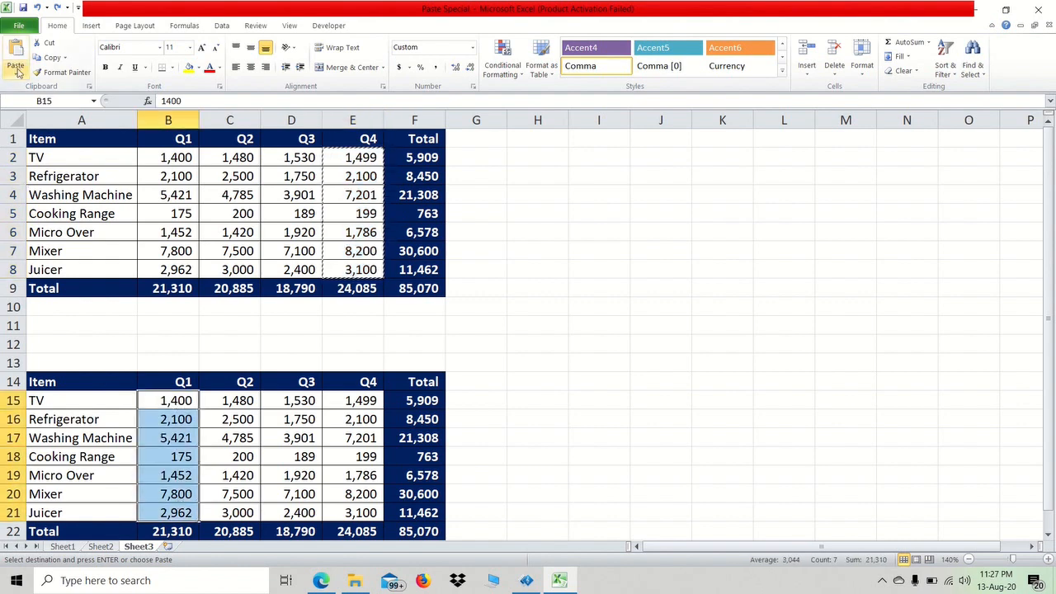
click(16, 74)
click(39, 207)
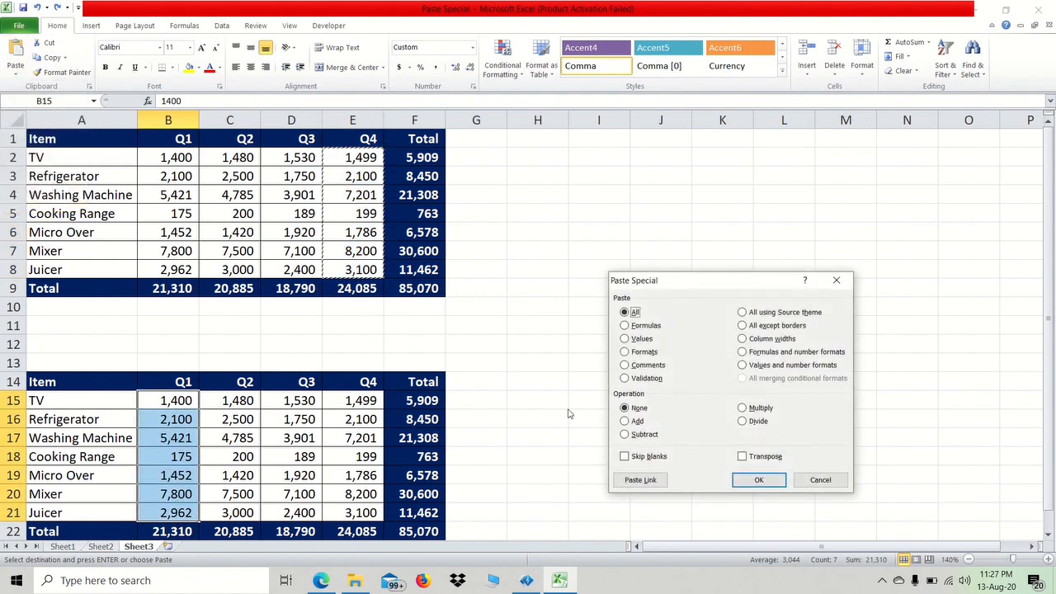
click(644, 435)
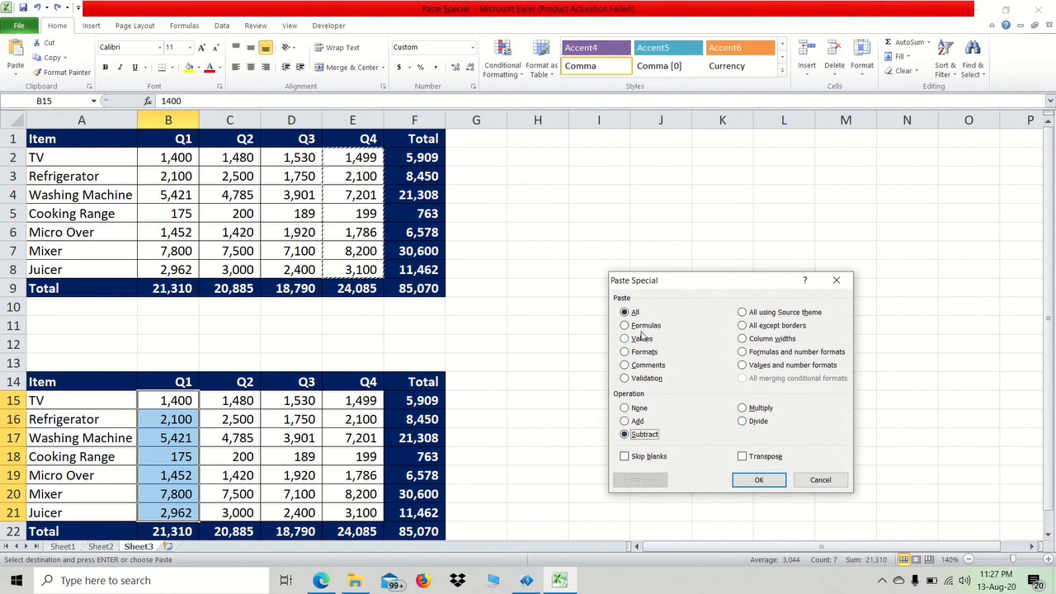
click(642, 339)
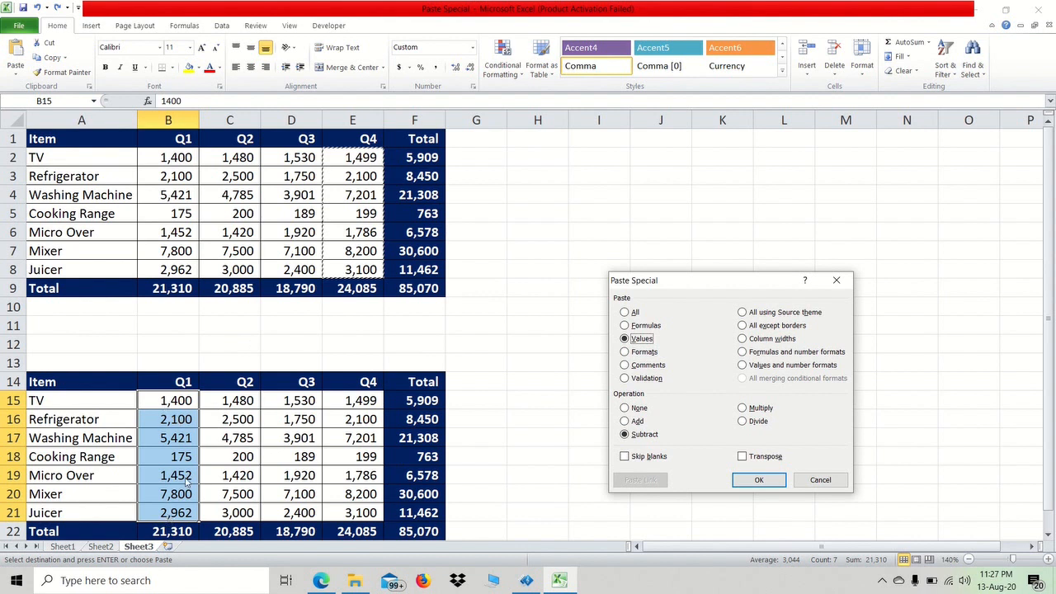
click(753, 481)
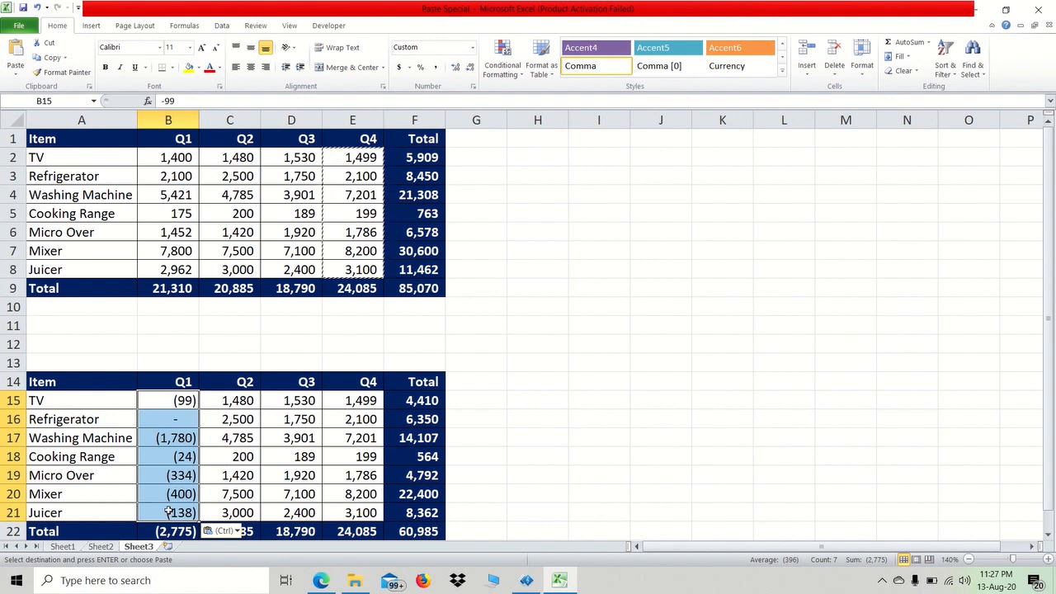
key(ctrl+z)
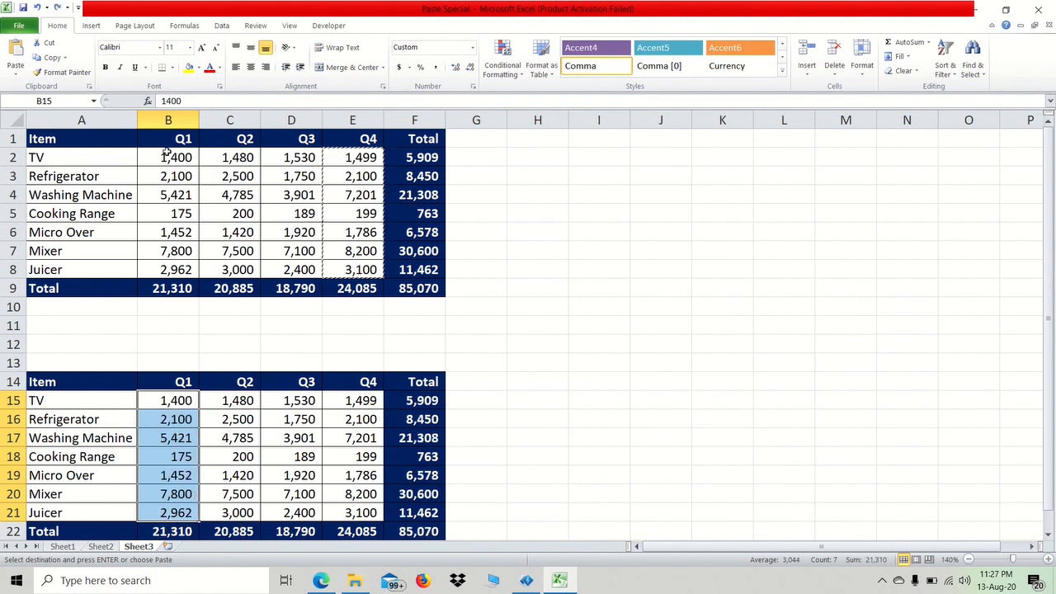
- Enter the multiplier 1.5 in cell I2
click(617, 157)
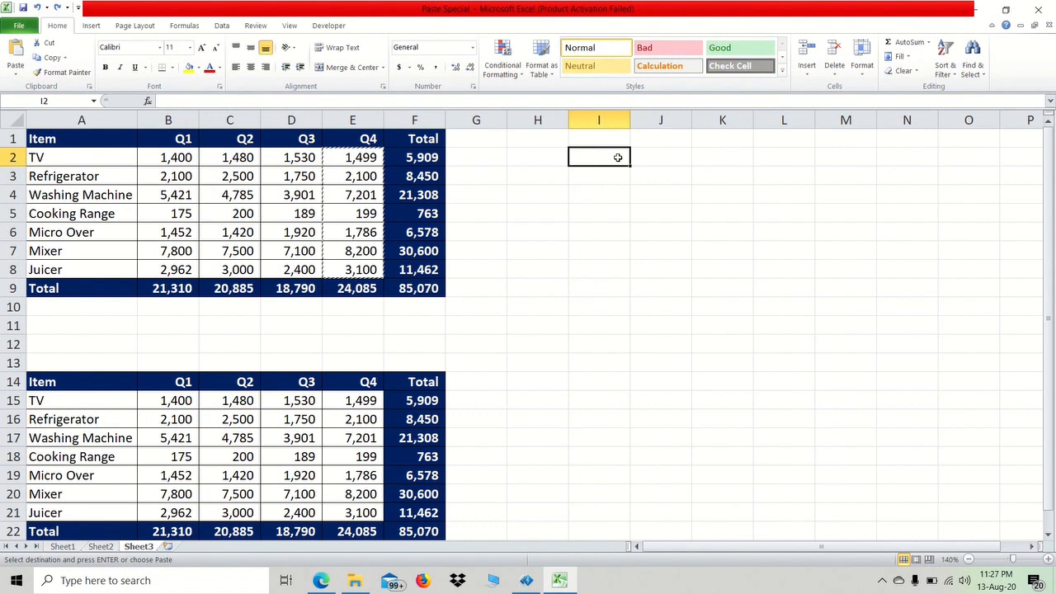
text(1)
key(Return)
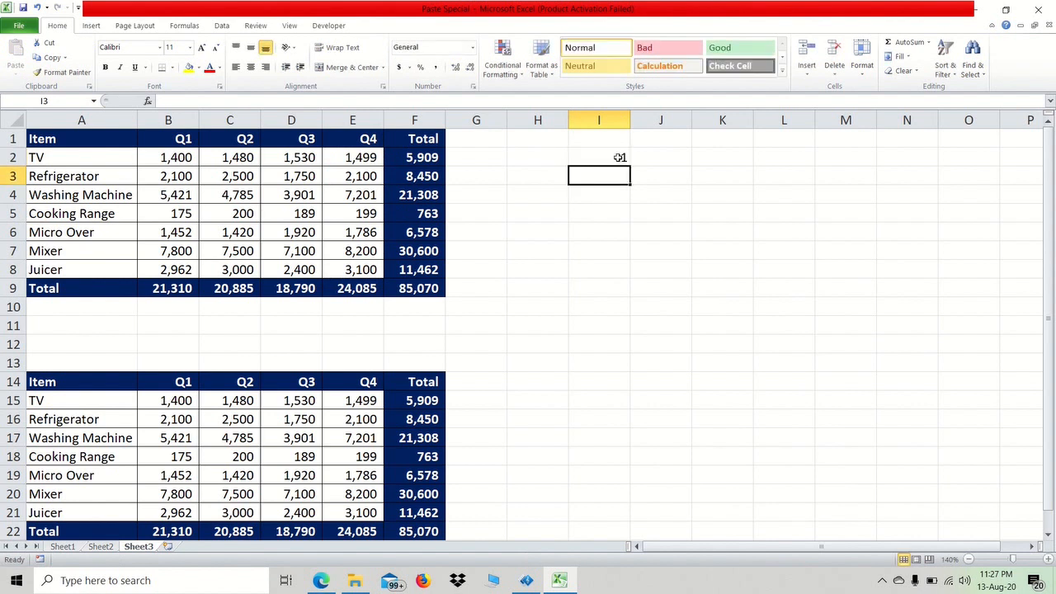
text(5)
key(Escape)
click(620, 157)
text(1.)
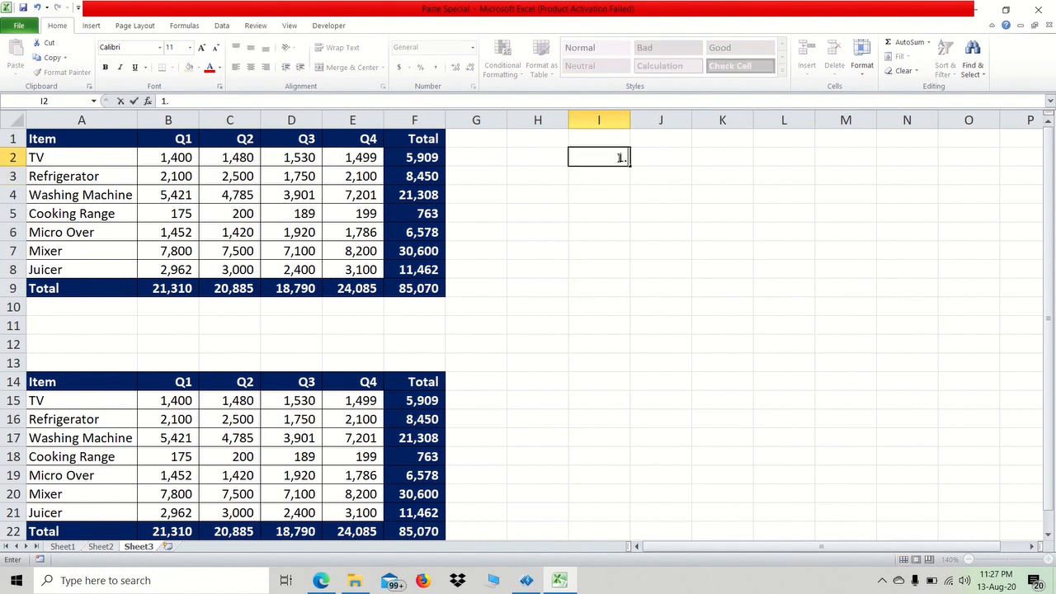
text(5)
key(Return)
- Copy cell I2 and multiply the second table's figures in B15:E21 by it using Paste Special with All and Multiply
click(619, 157)
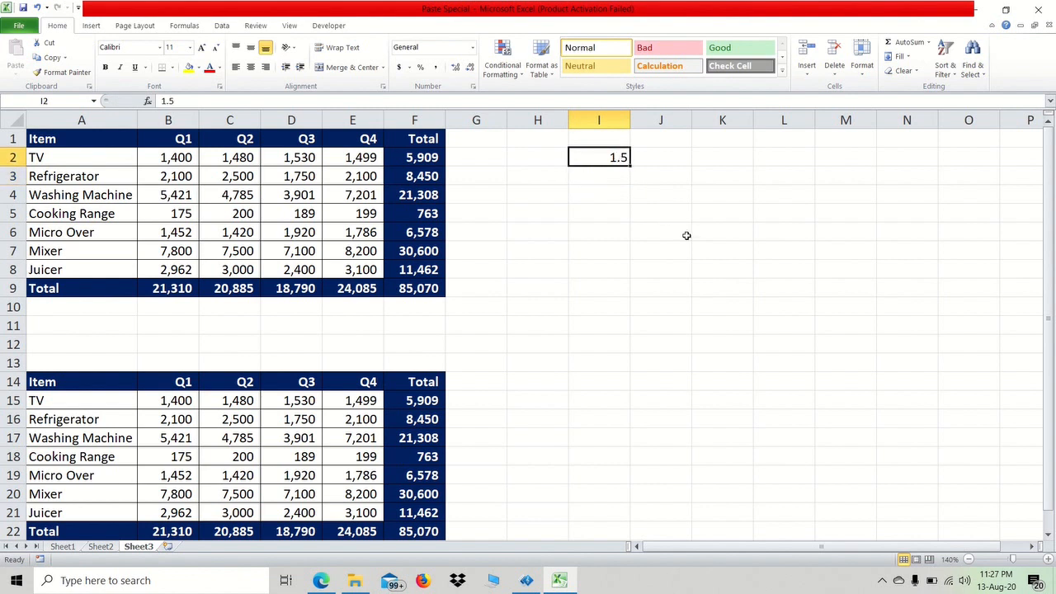
key(ctrl+c)
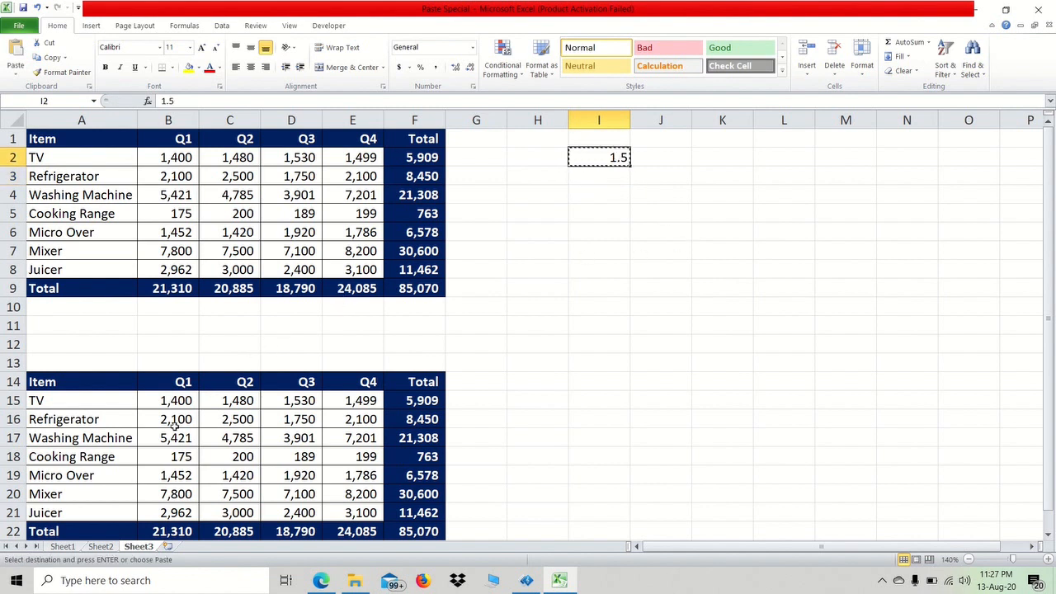
drag(175, 402, 345, 510)
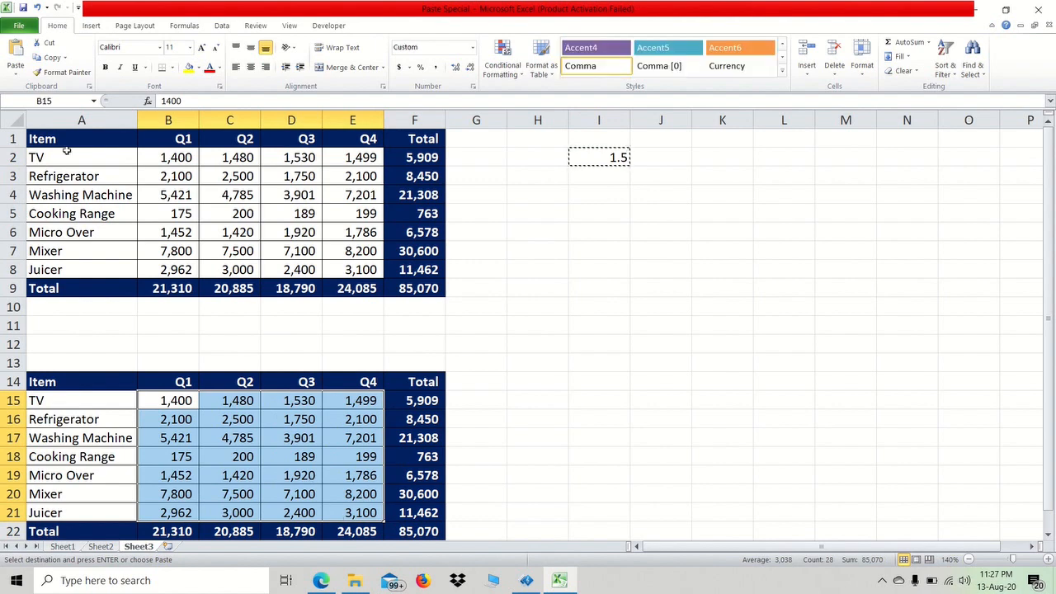
click(17, 75)
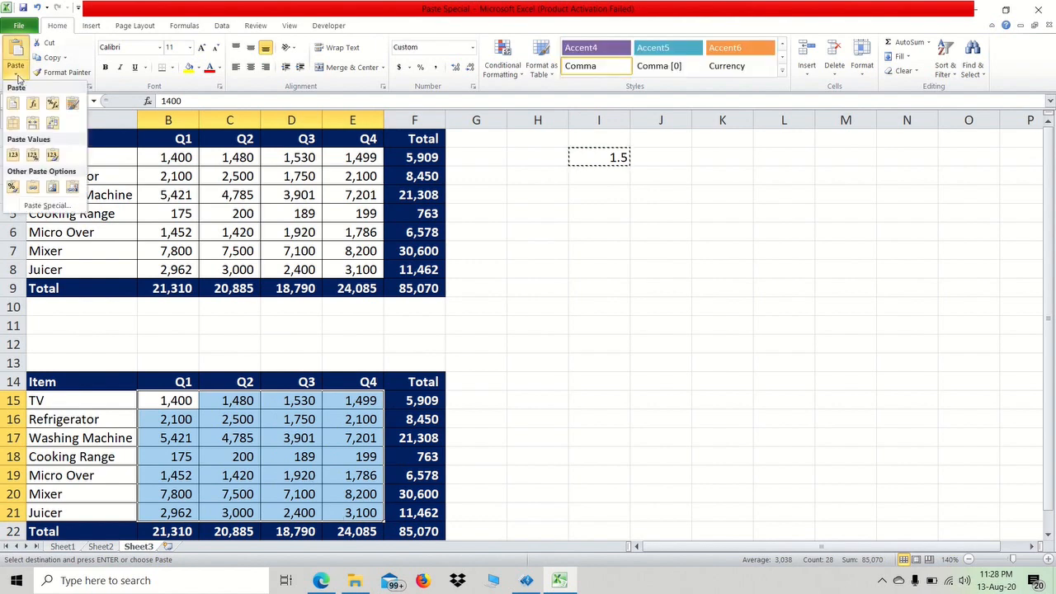
click(23, 205)
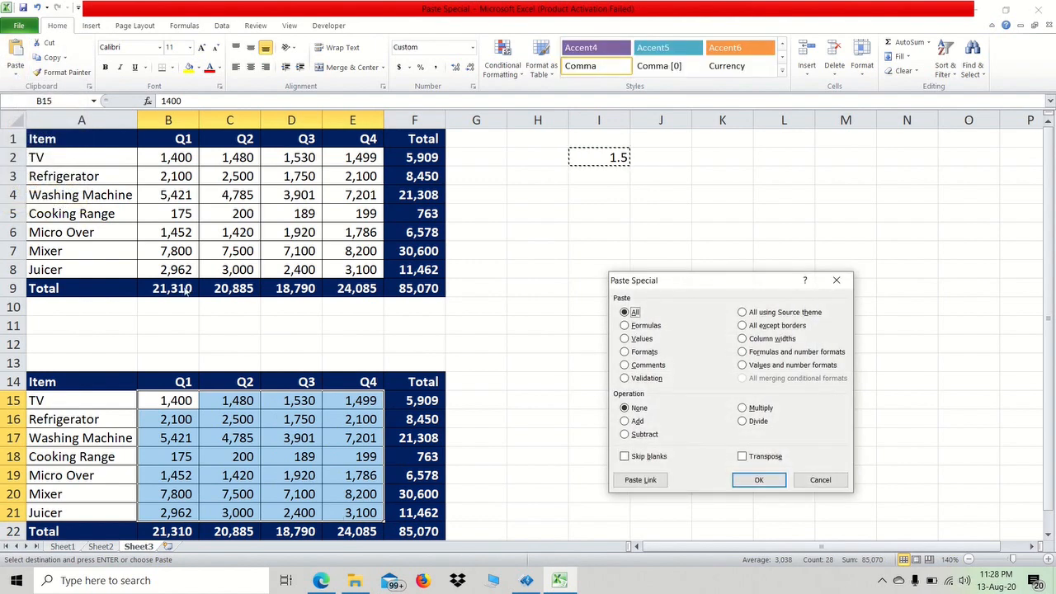
click(742, 408)
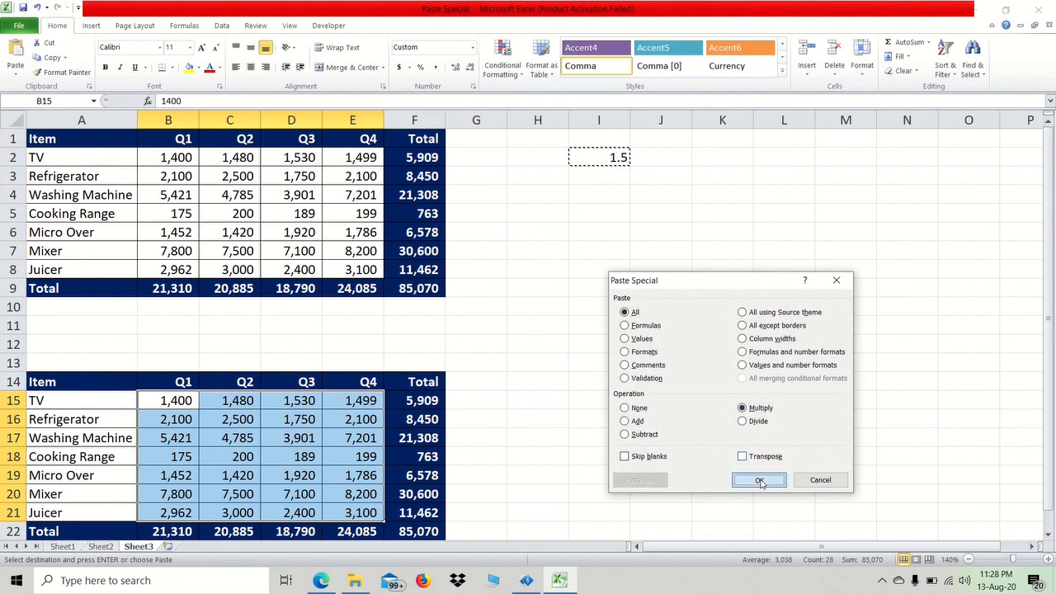
click(760, 480)
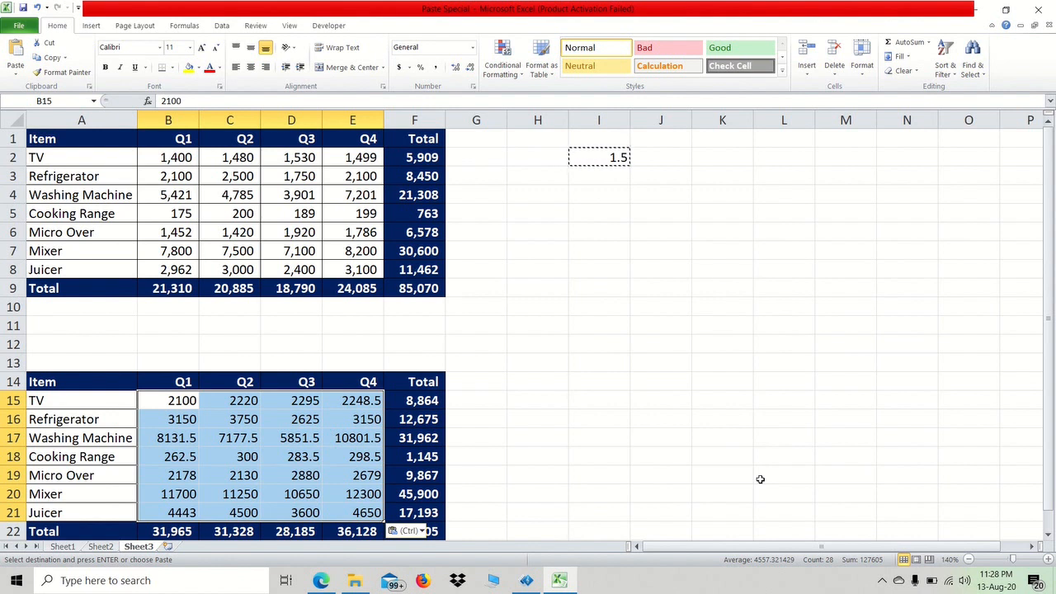
- Dismiss the paste options and undo the multiplication of the second table's figures
key(ctrl)
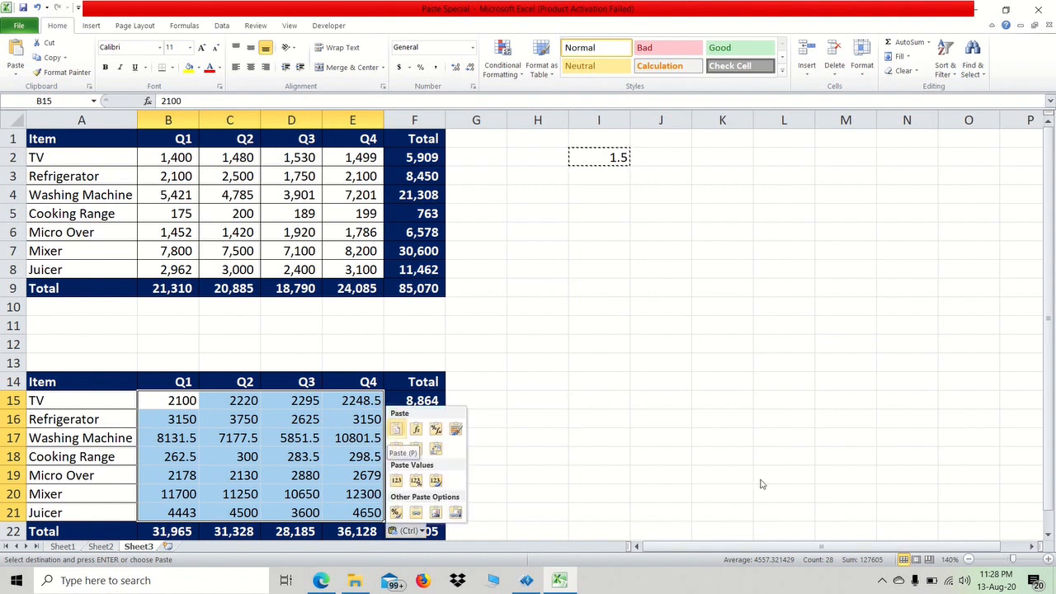
key(Escape)
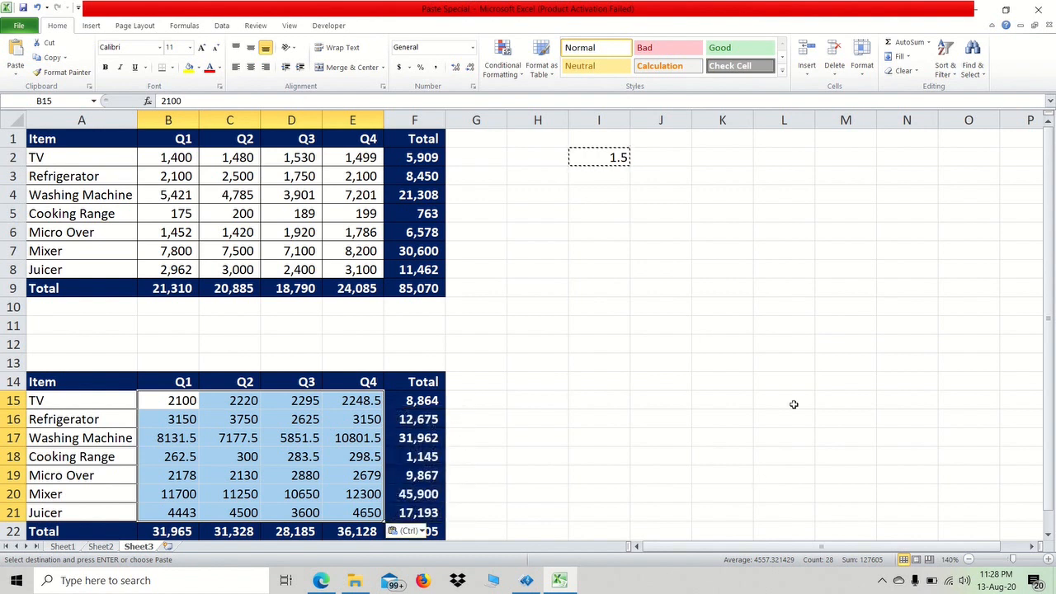
key(ctrl+z)
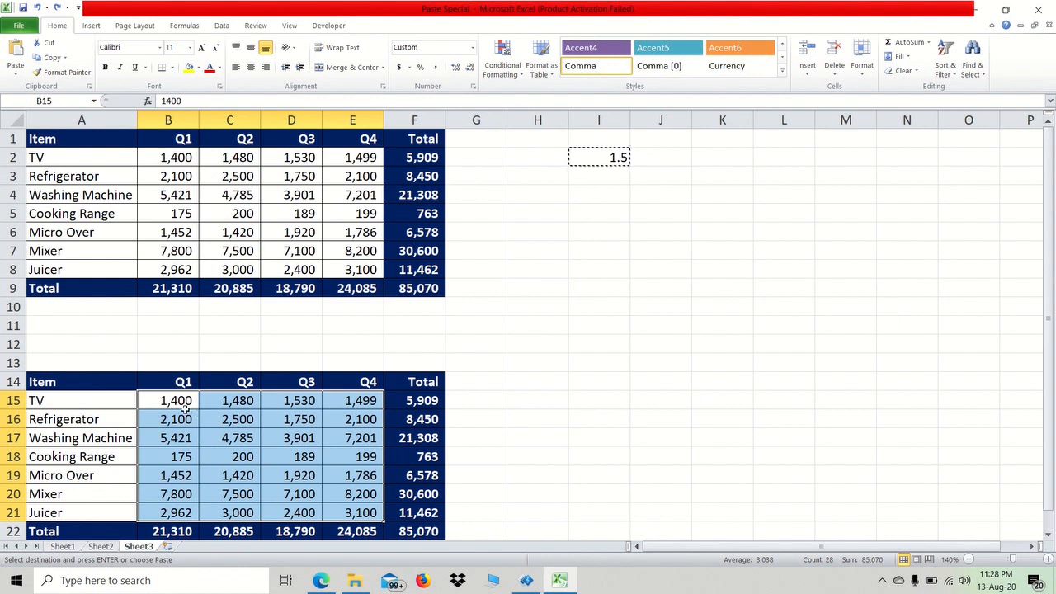
- Replace the multiplier in cell I2 with 100
click(183, 405)
click(628, 157)
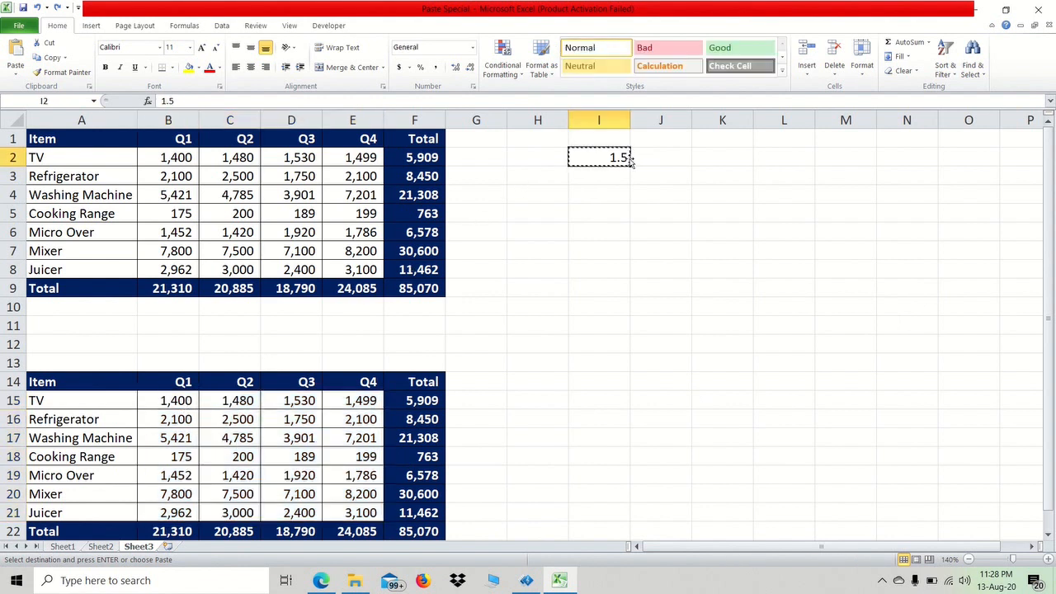
text(100)
key(Return)
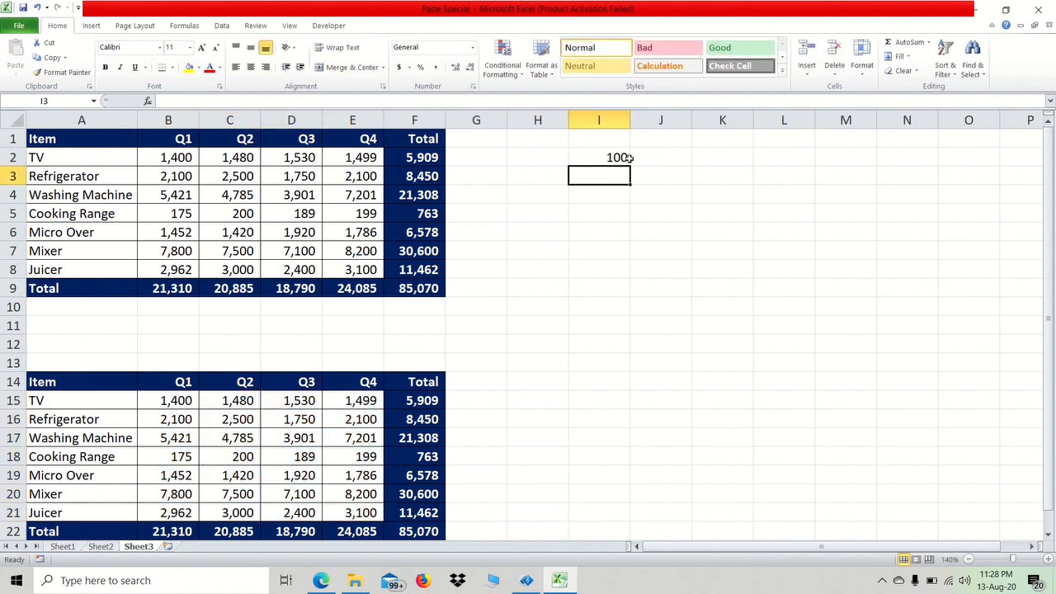
- Copy cell I2, add it to the Q3 figures in D15:D21 using Paste Special with All and Add, and undo the addition
click(627, 157)
key(ctrl+c)
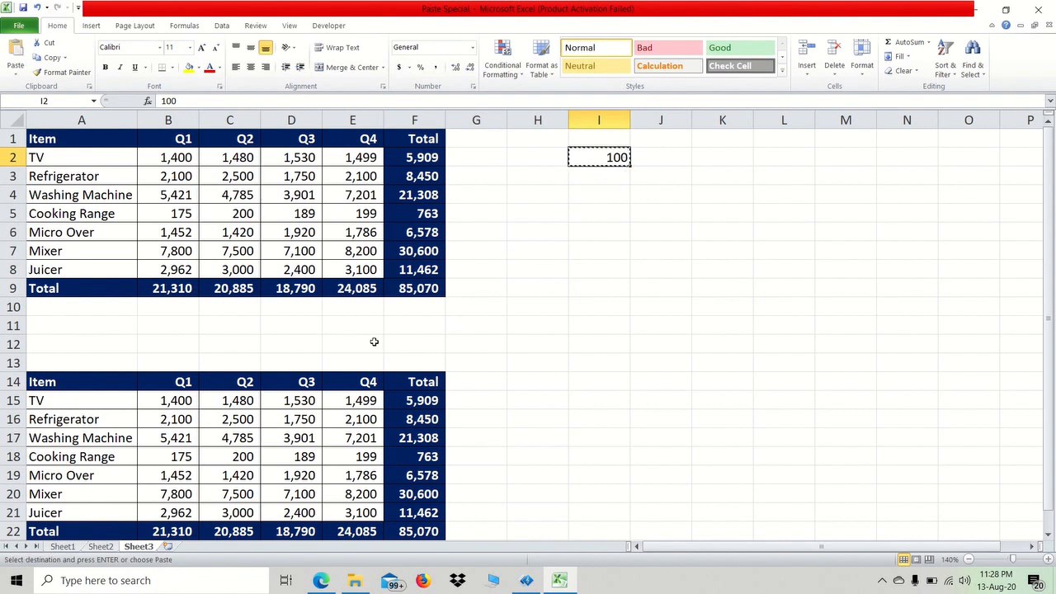
drag(293, 403, 299, 513)
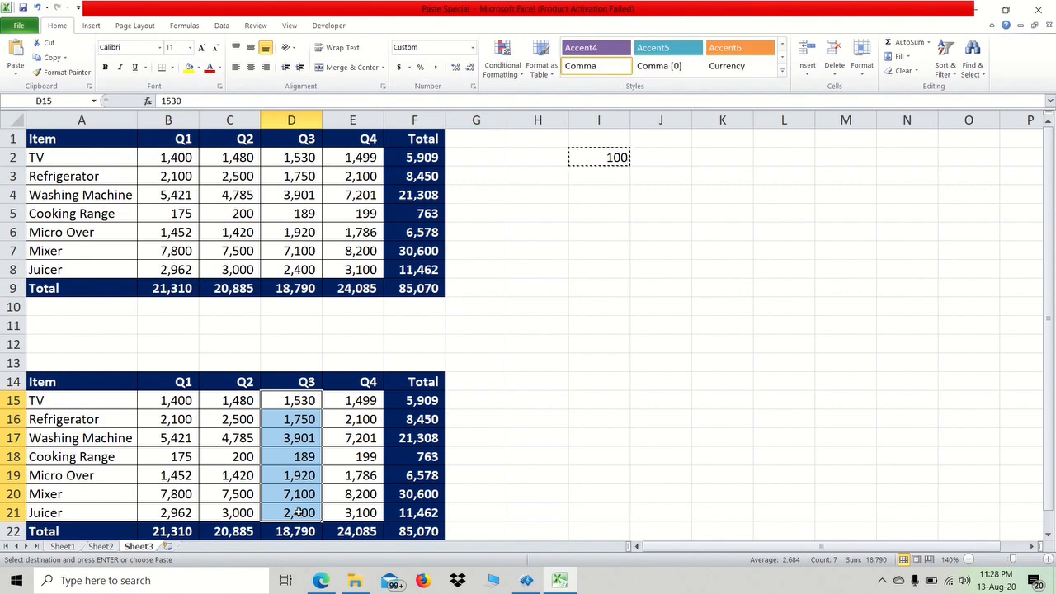
click(15, 68)
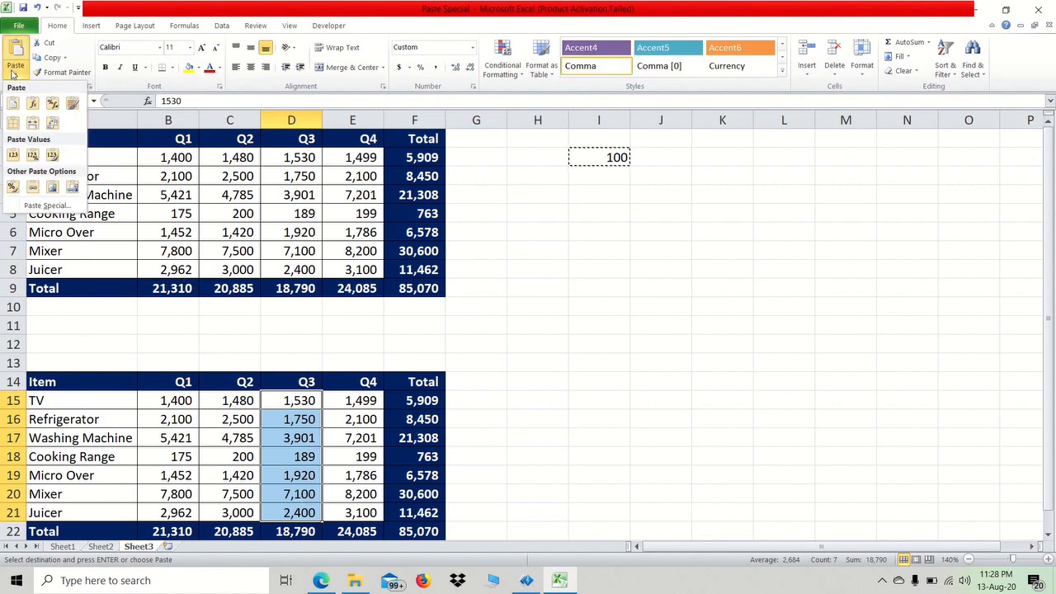
click(22, 205)
click(625, 420)
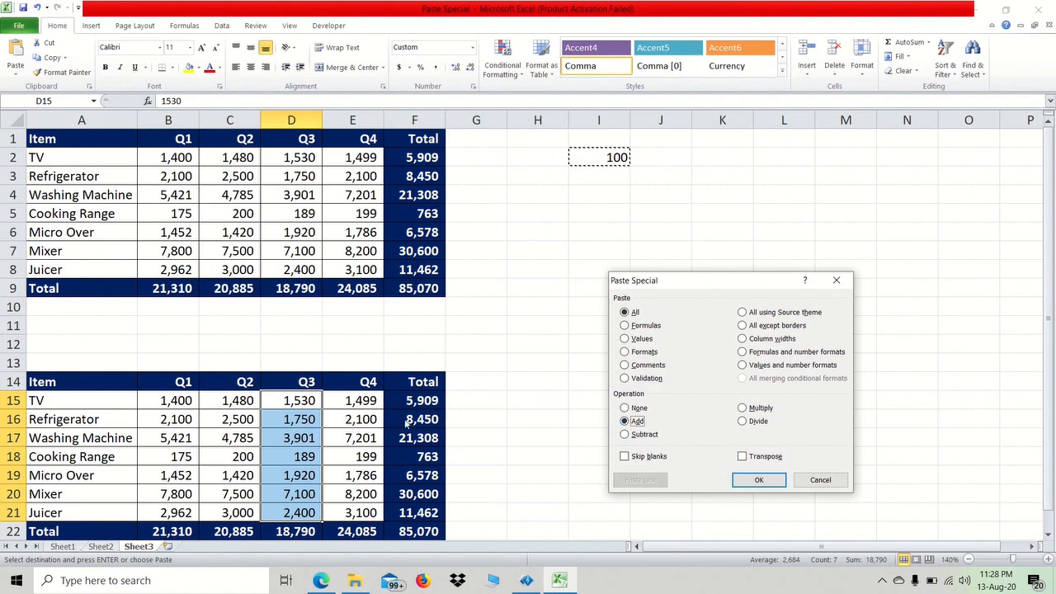
click(759, 480)
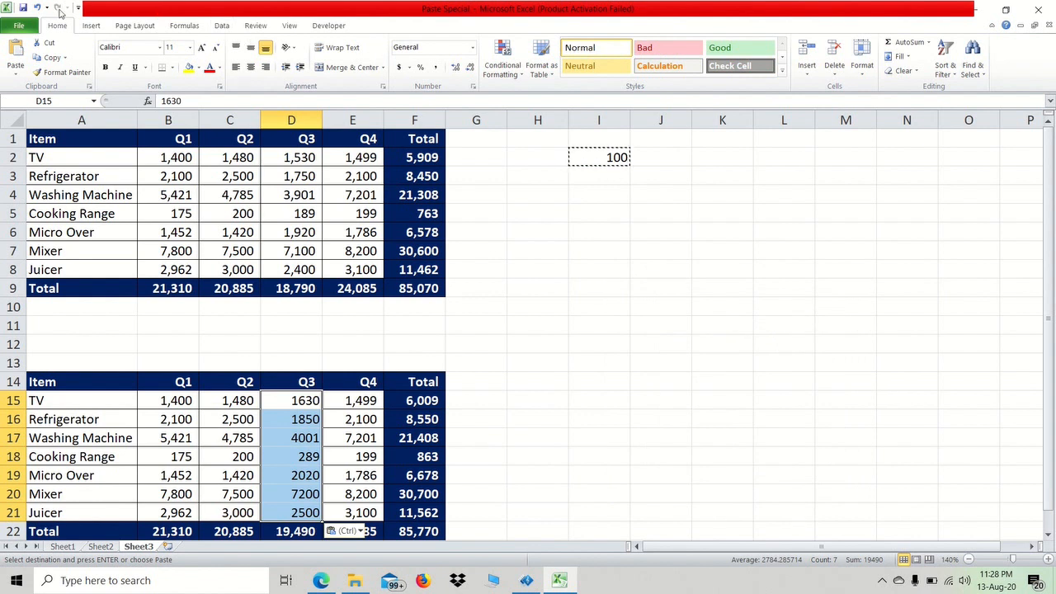
click(641, 302)
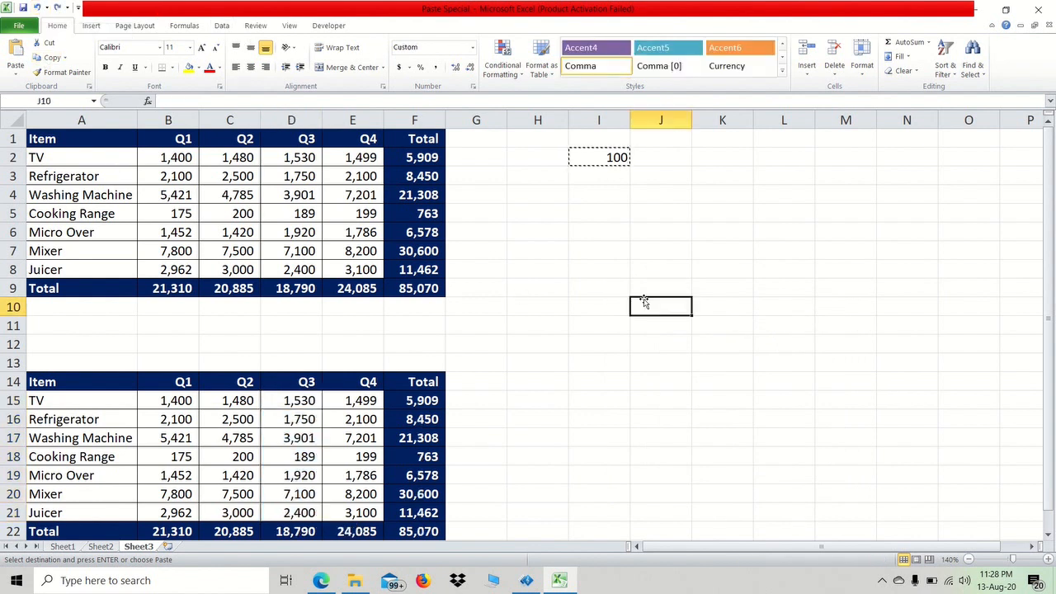
- Enter the divisor 5 in cell I4
click(618, 156)
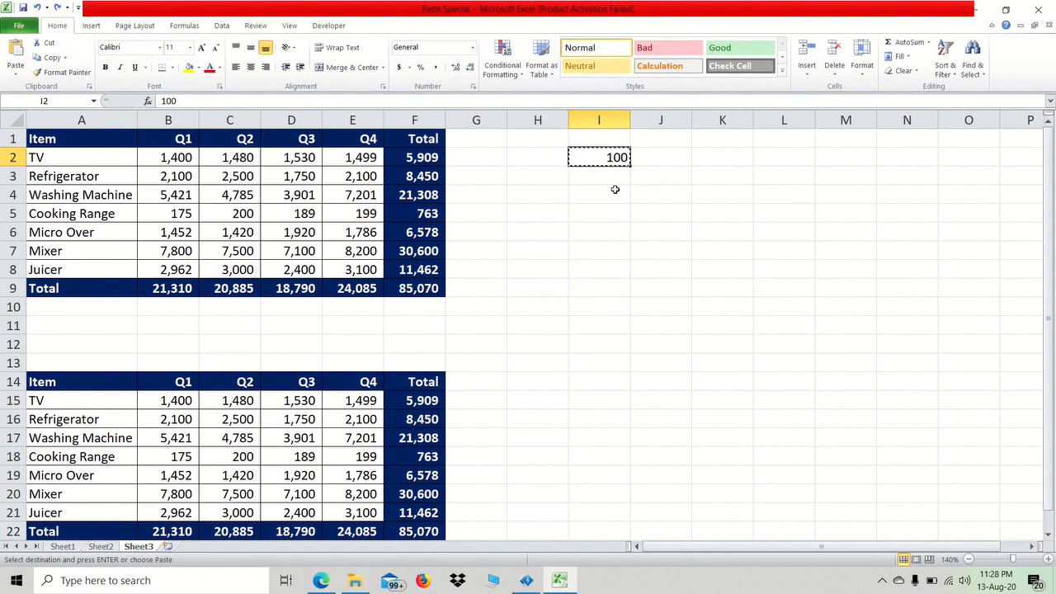
click(615, 189)
text(5)
key(Return)
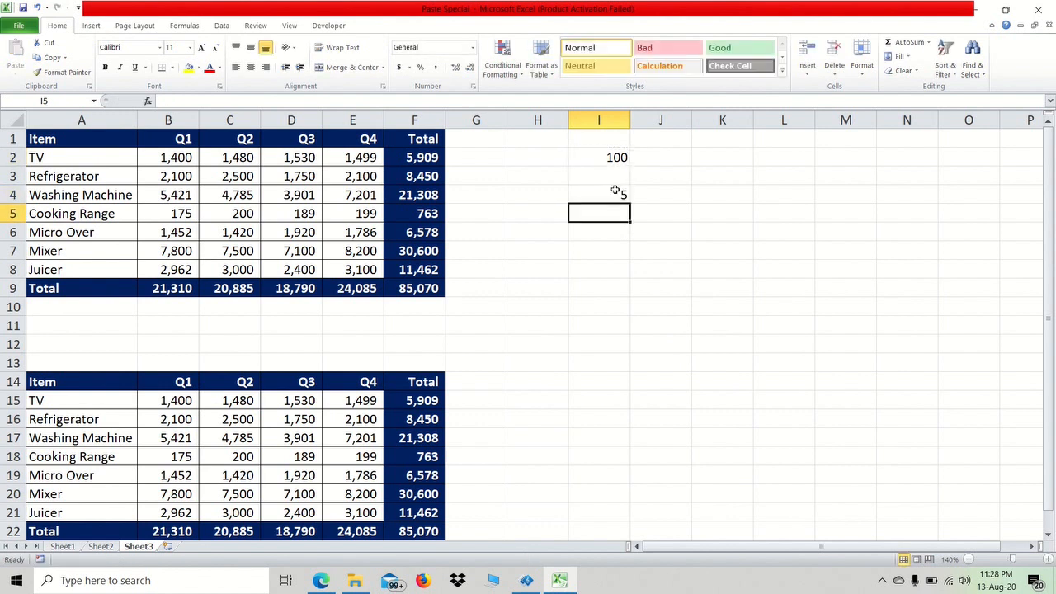
- Copy cell I4 and divide the second table's Q4 figures in E15:E18 by it using Paste Special with Values and Divide
click(615, 191)
key(ctrl+c)
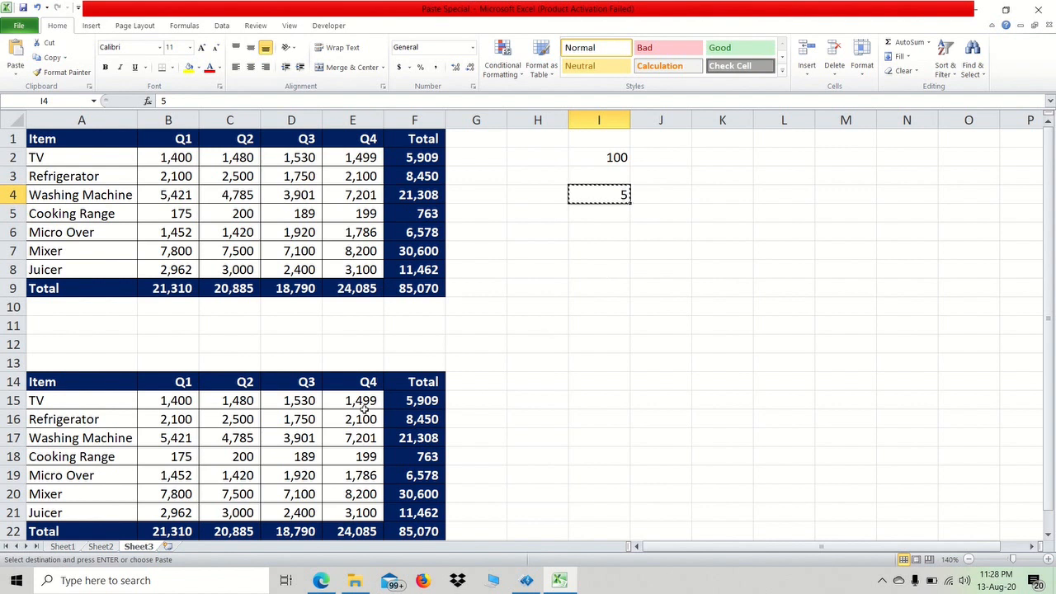
drag(357, 401, 348, 456)
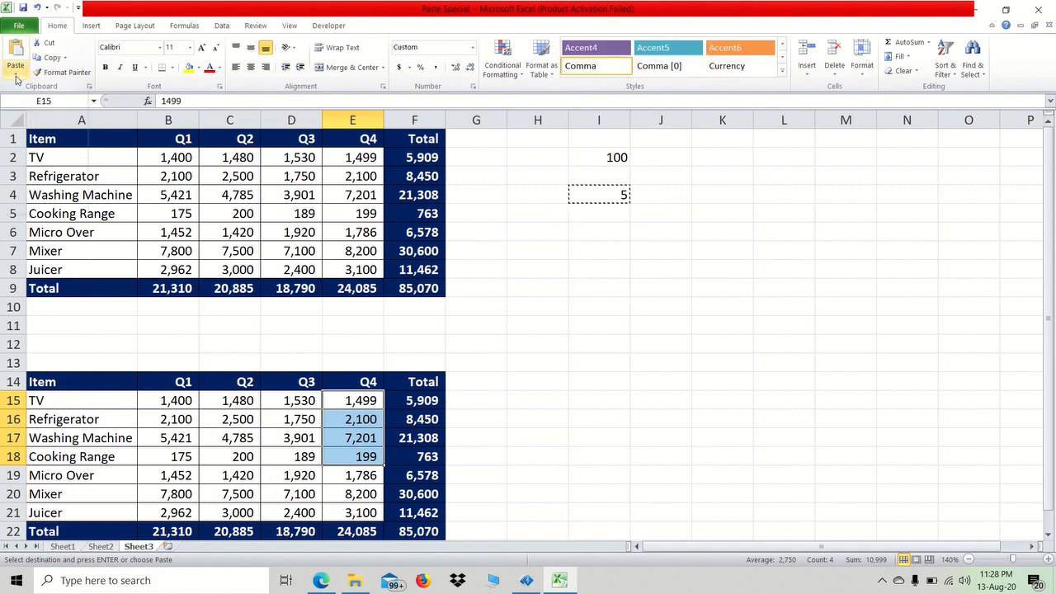
click(16, 76)
click(37, 207)
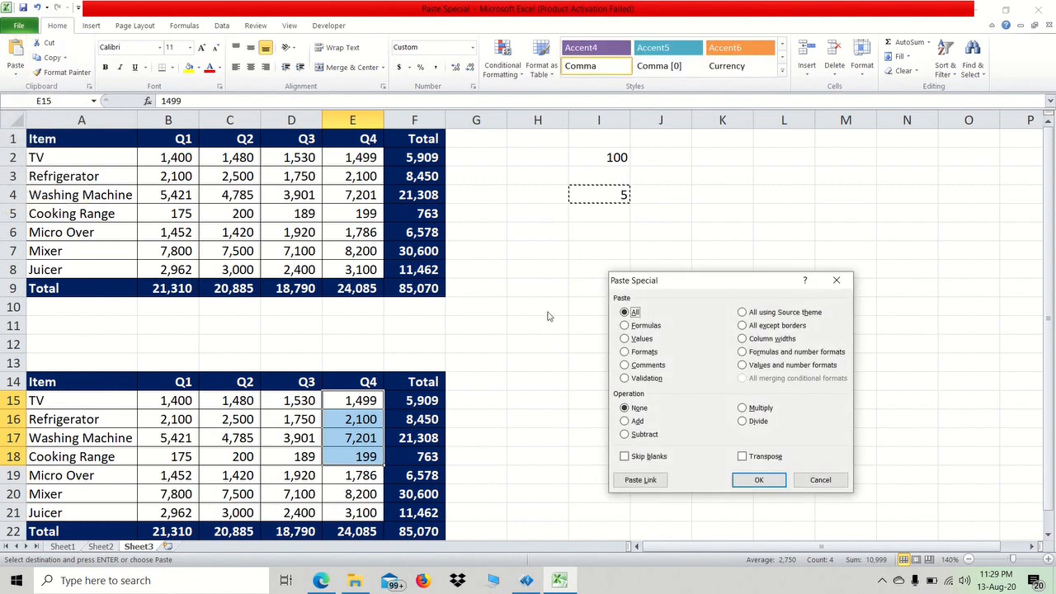
click(742, 422)
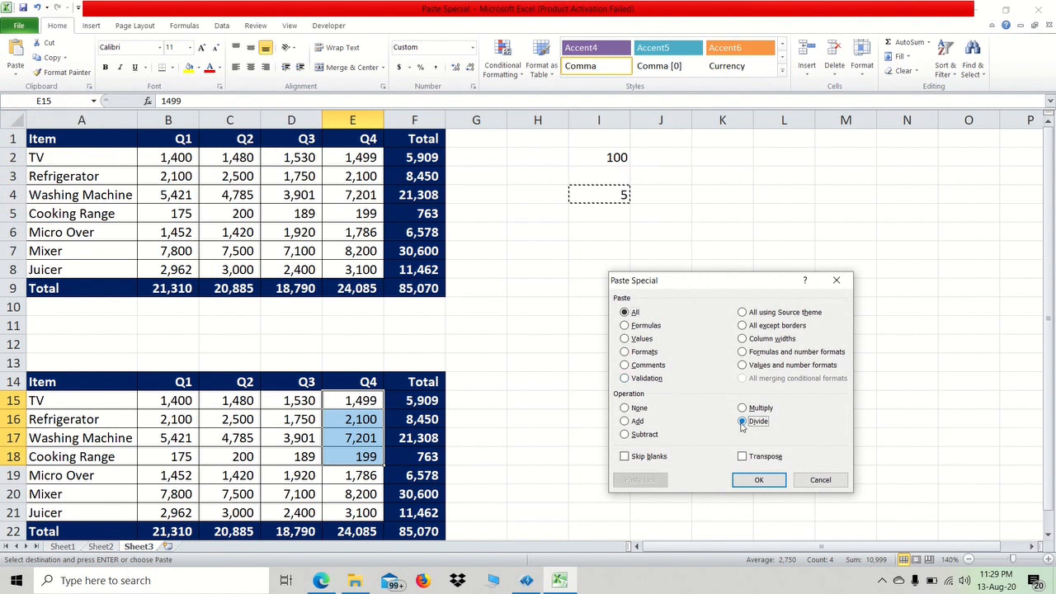
click(640, 338)
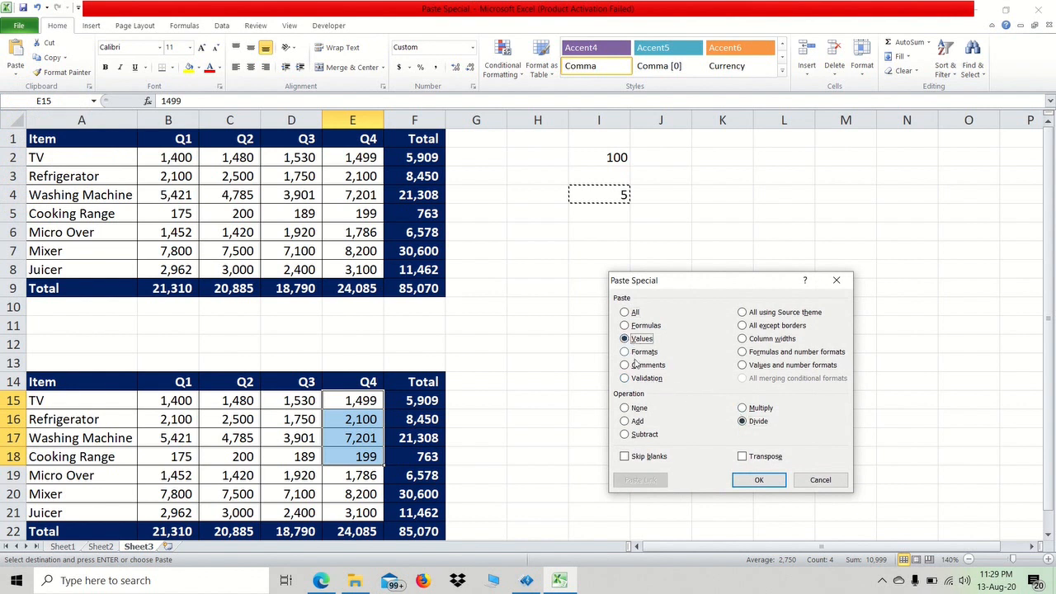
click(759, 479)
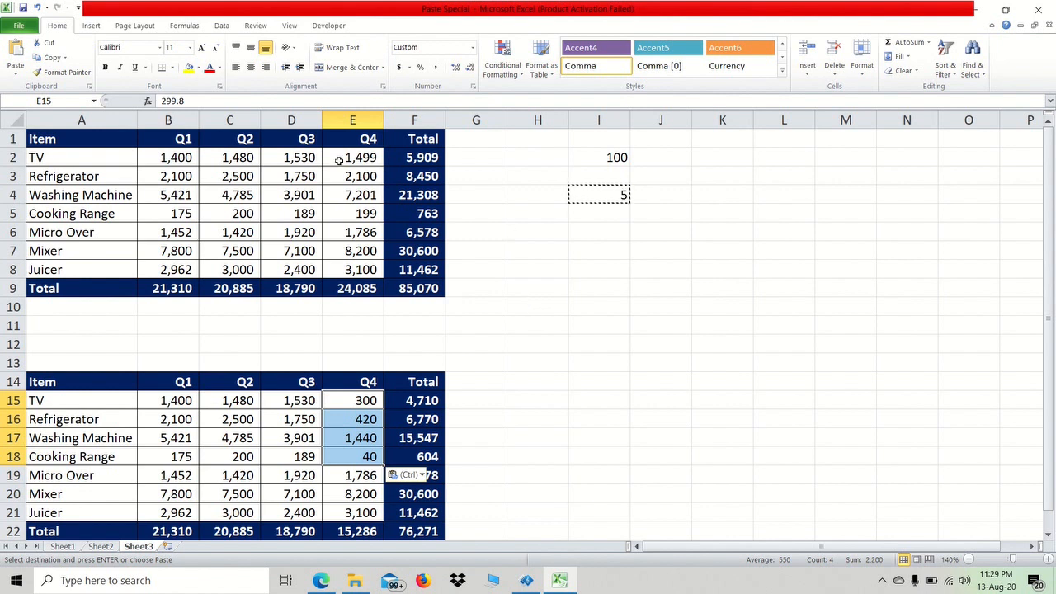
click(15, 72)
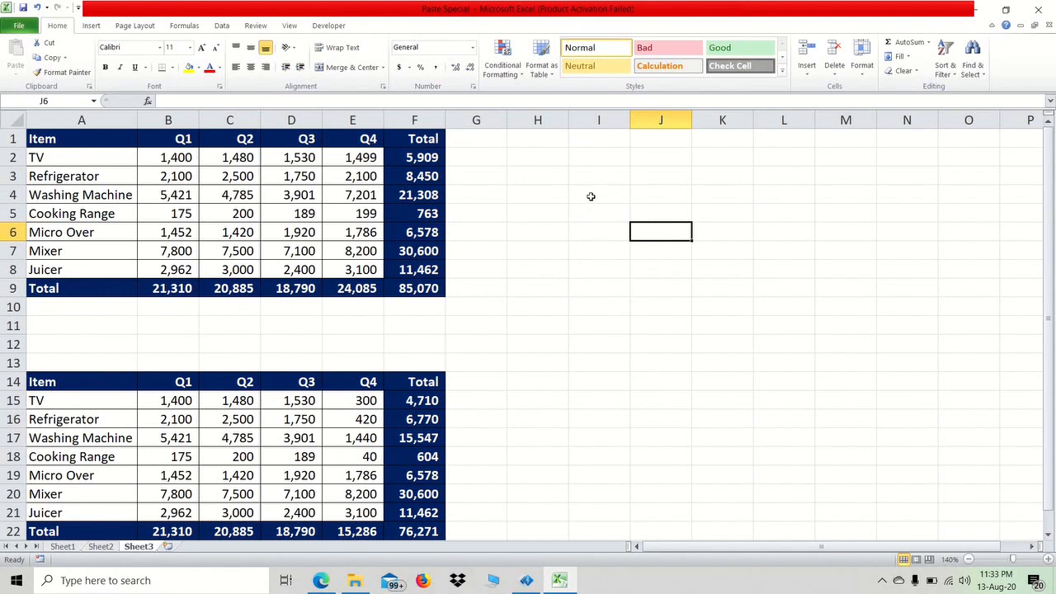
- Copy the first table (A1:F9) and paste only its formats starting at cell I1 using Paste Special with Formats
click(591, 196)
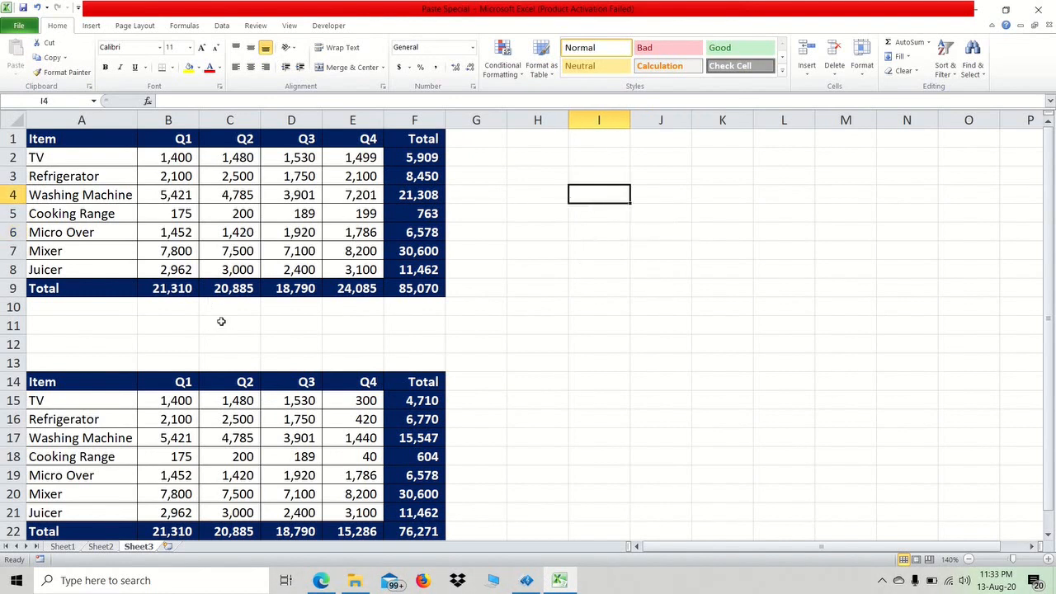
drag(47, 140, 401, 286)
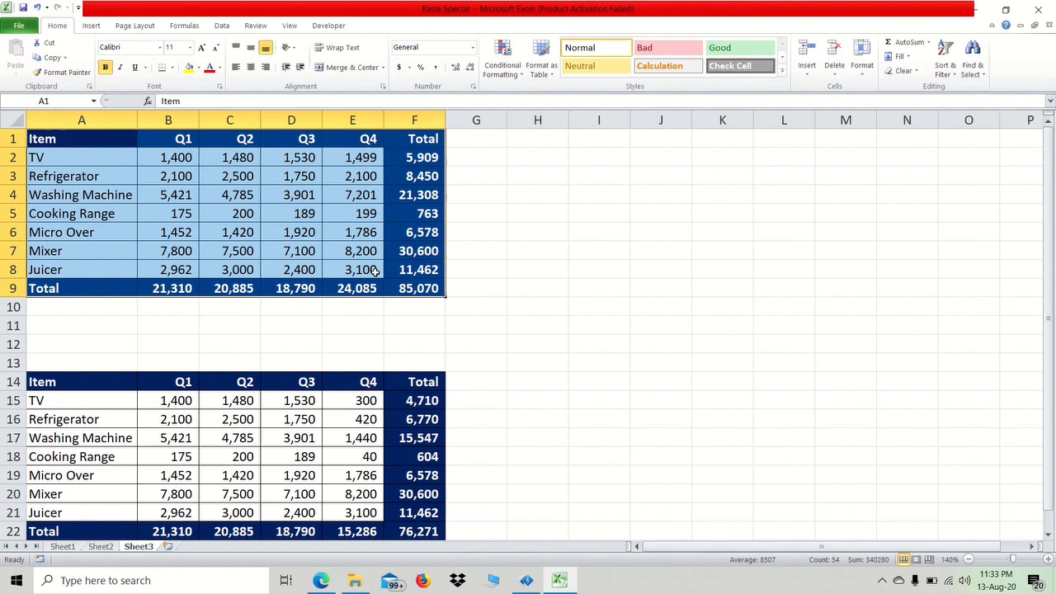
click(51, 57)
click(594, 141)
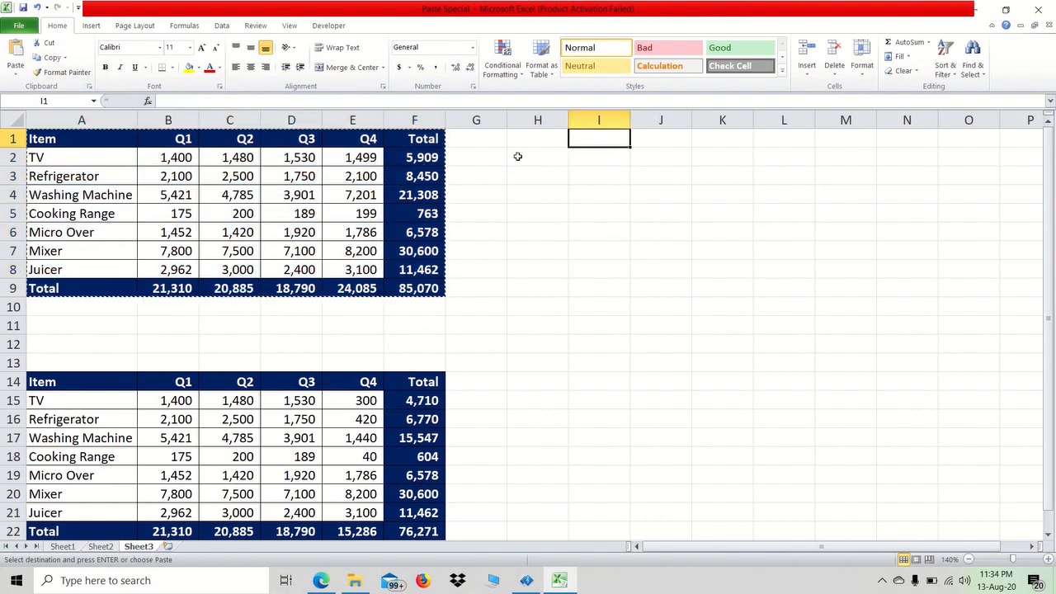
click(16, 70)
click(43, 205)
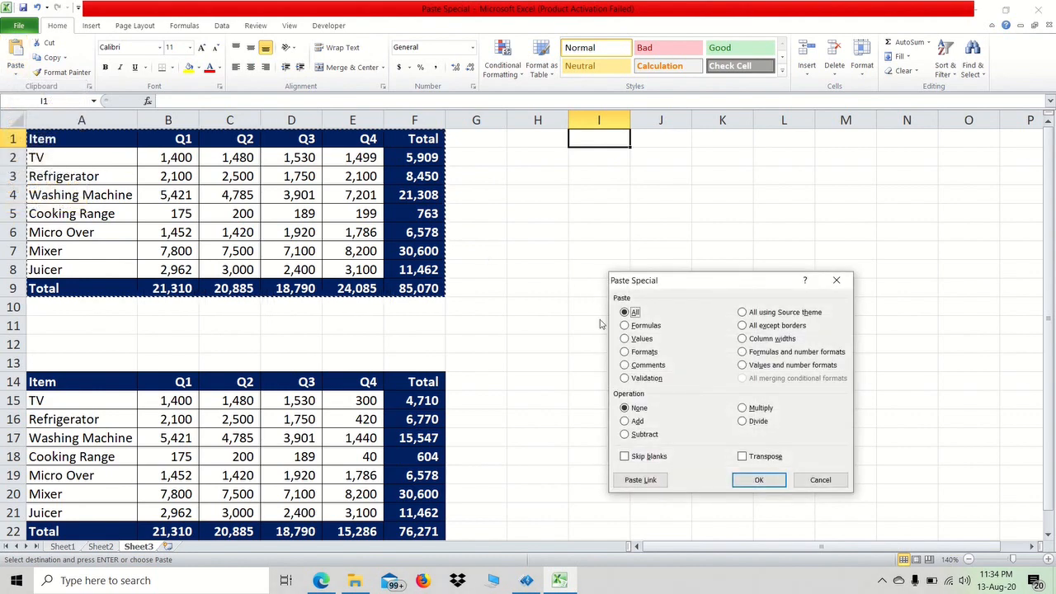
click(644, 353)
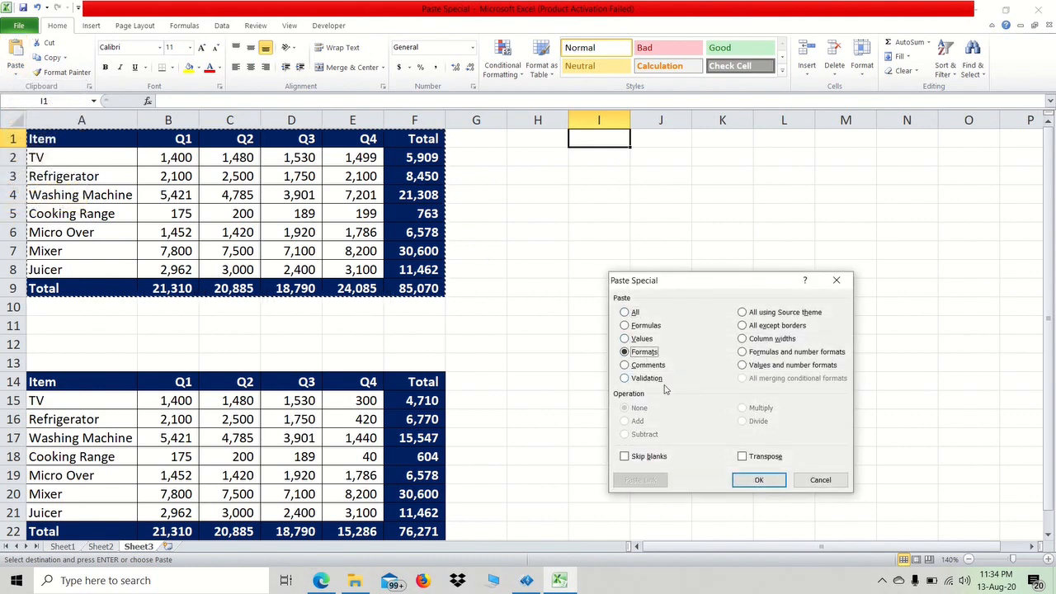
click(759, 480)
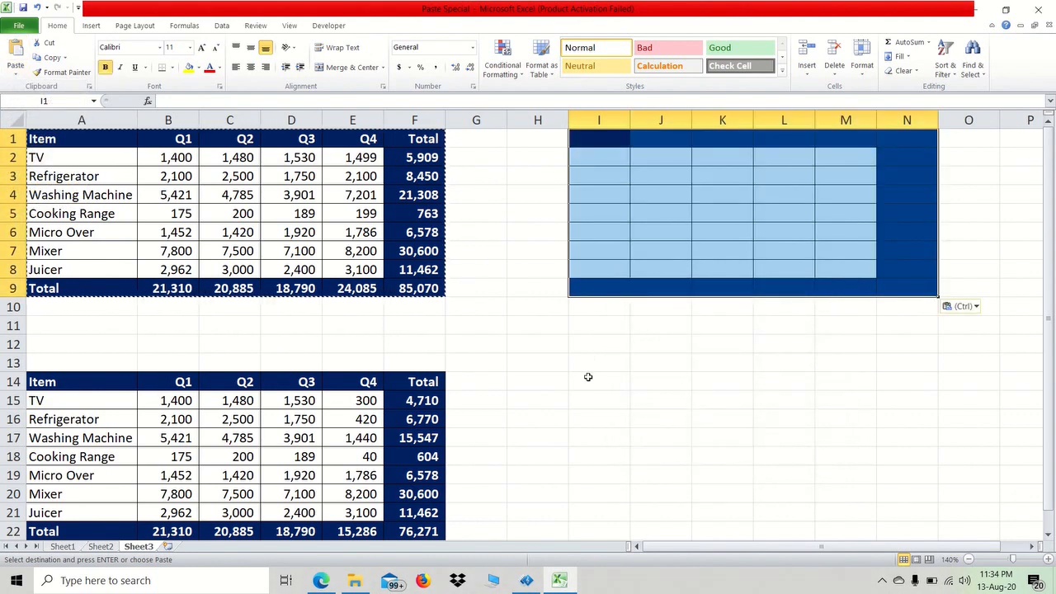
- Apply the copied table's column widths to columns I to N using Paste Special with Column widths on the range starting at I14
drag(589, 378, 910, 493)
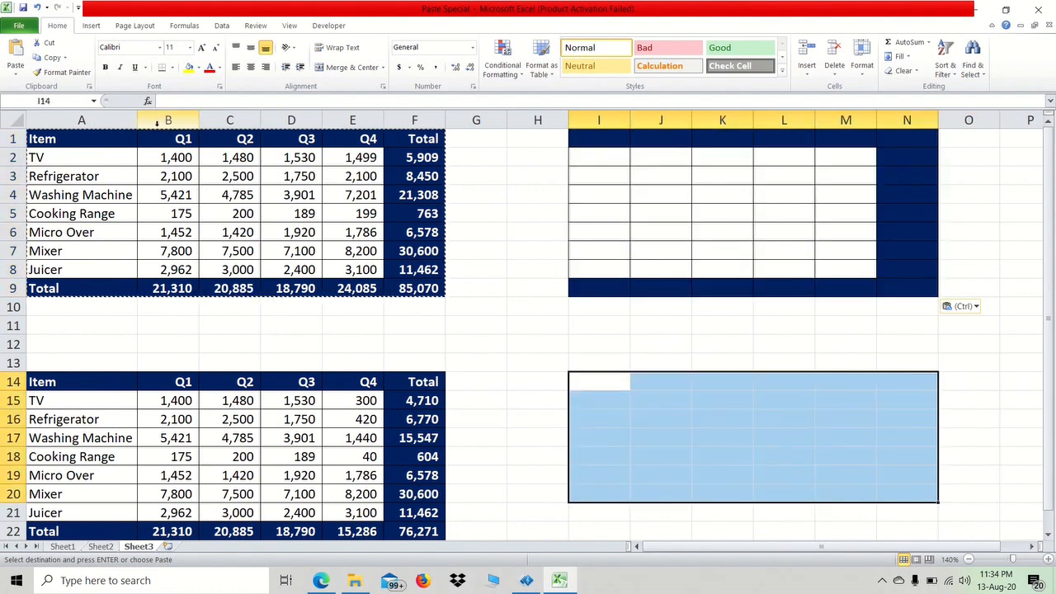
click(18, 72)
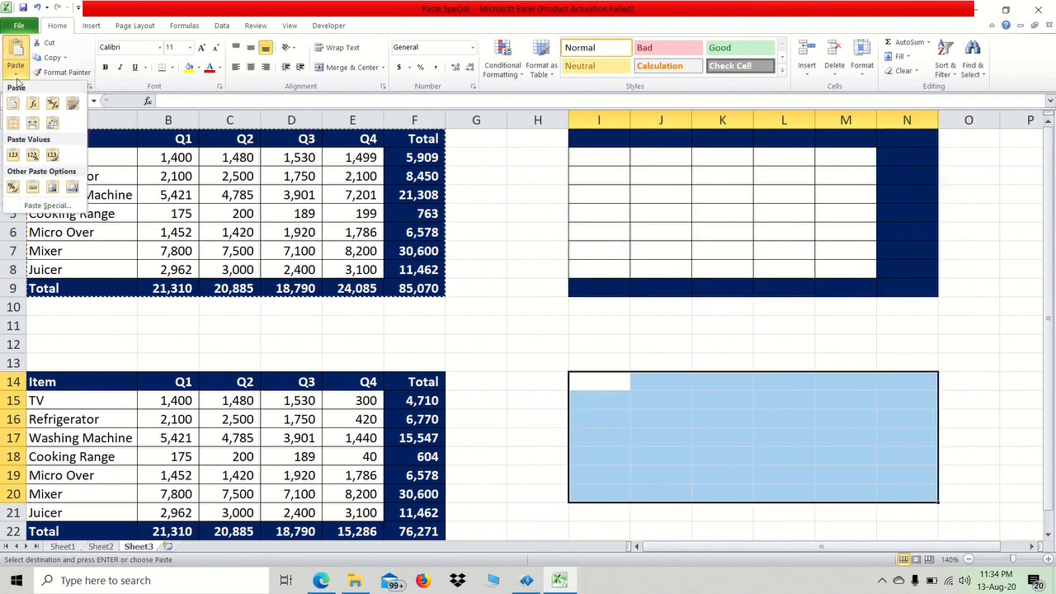
click(37, 204)
click(764, 344)
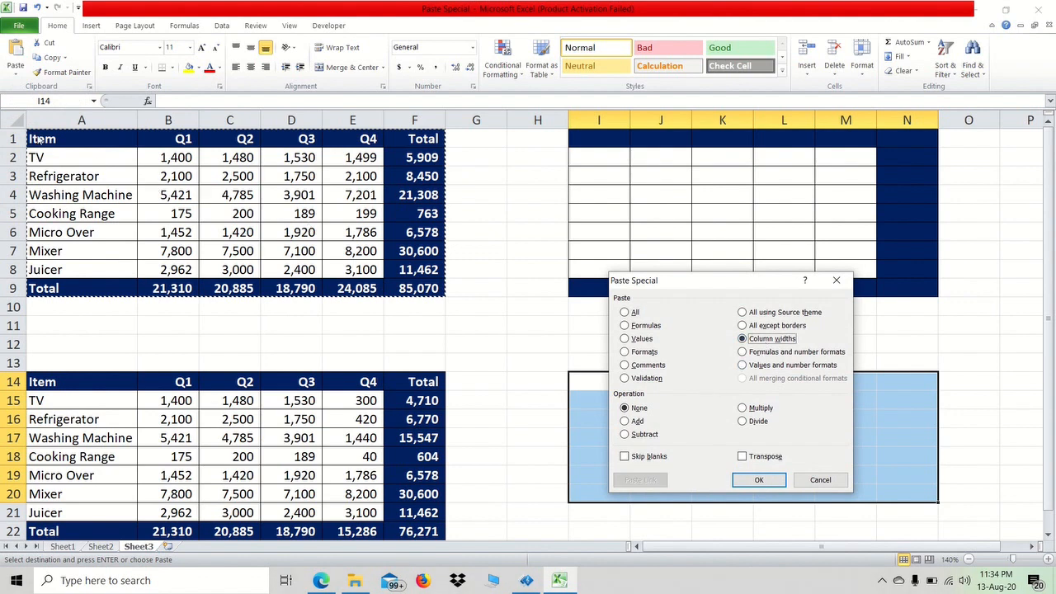
click(759, 479)
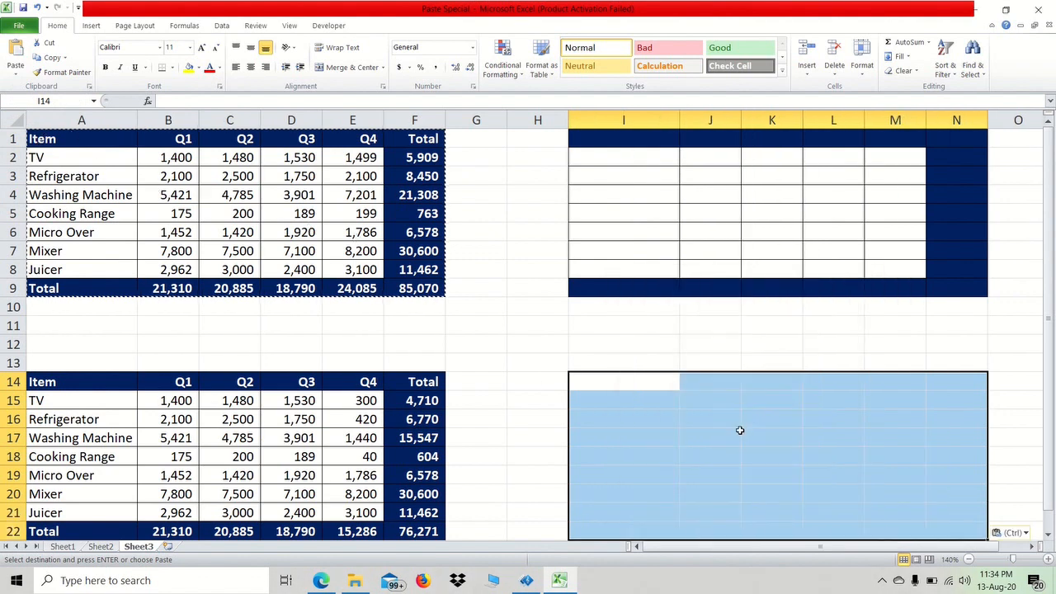
click(817, 440)
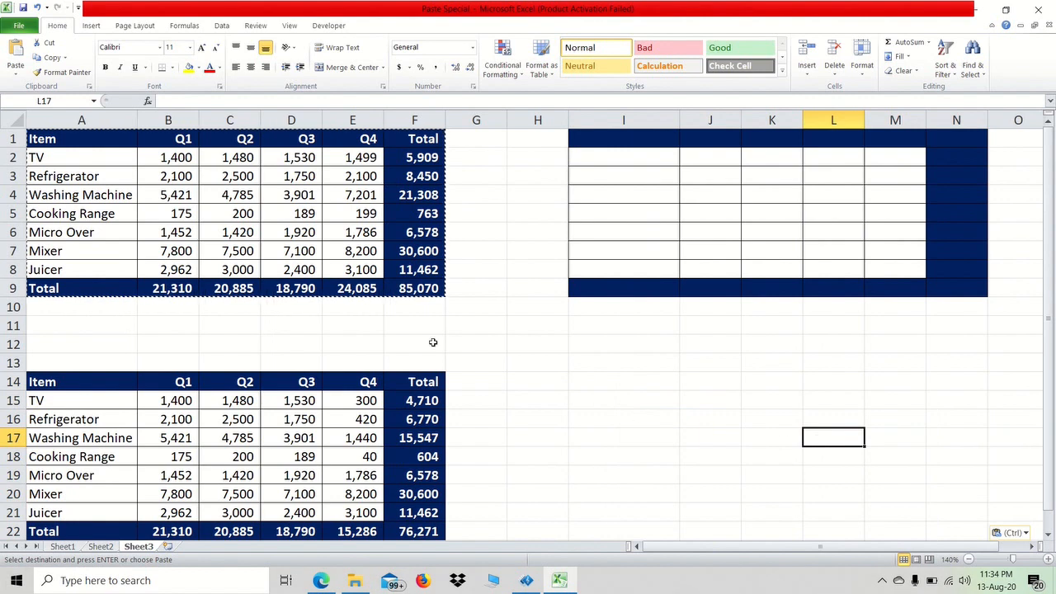
- Examine the Paste Special options available for the copied table and close the dialog without pasting
click(15, 73)
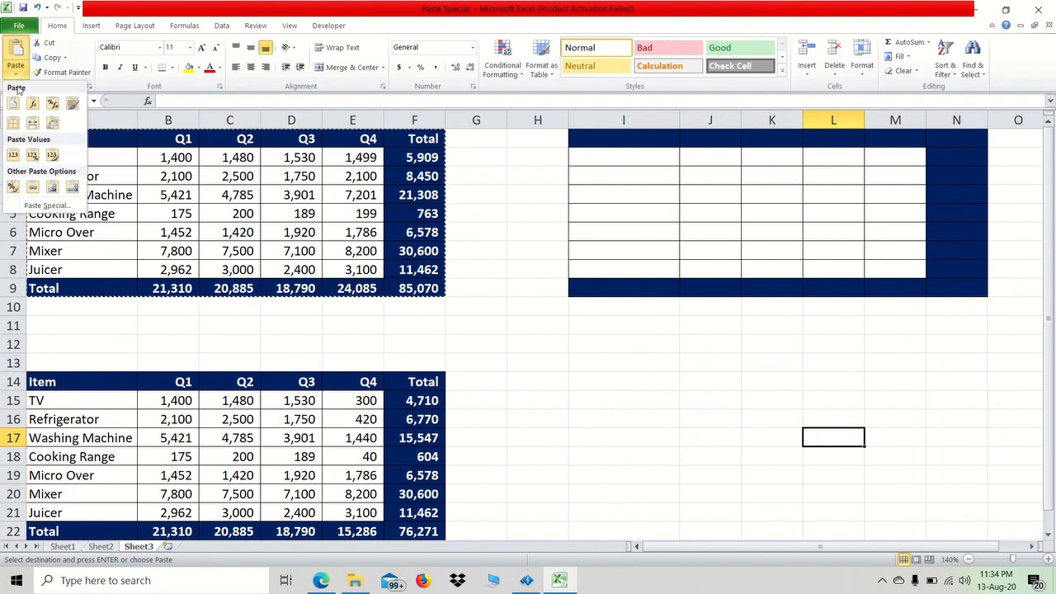
click(37, 204)
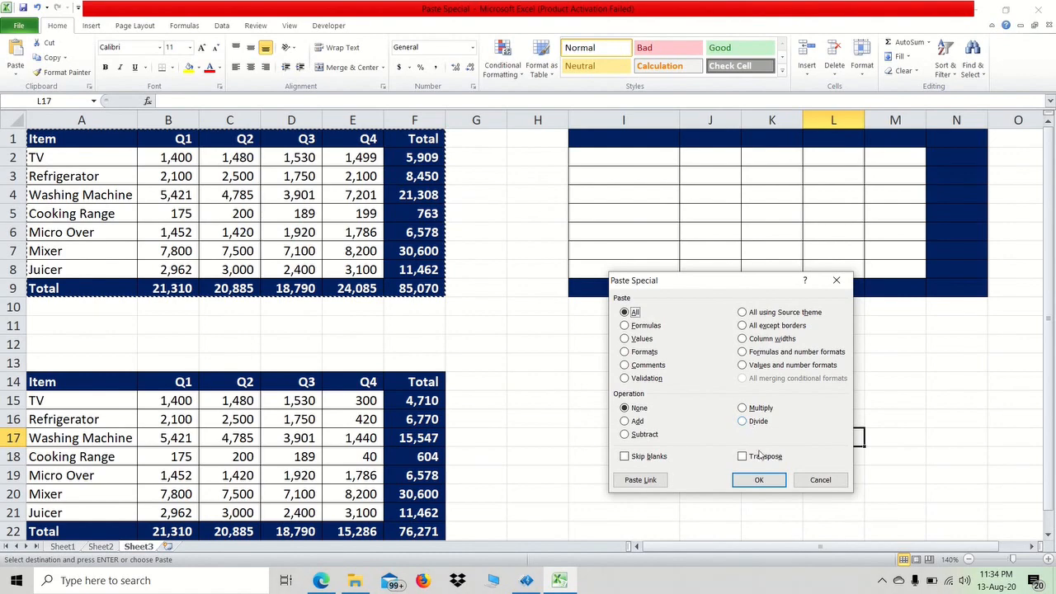
click(815, 483)
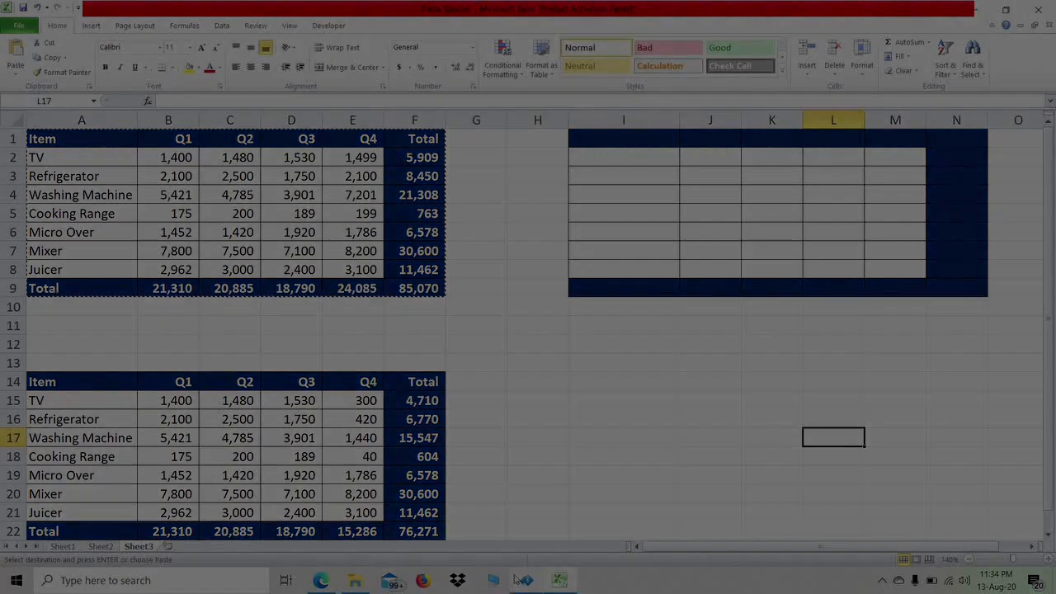